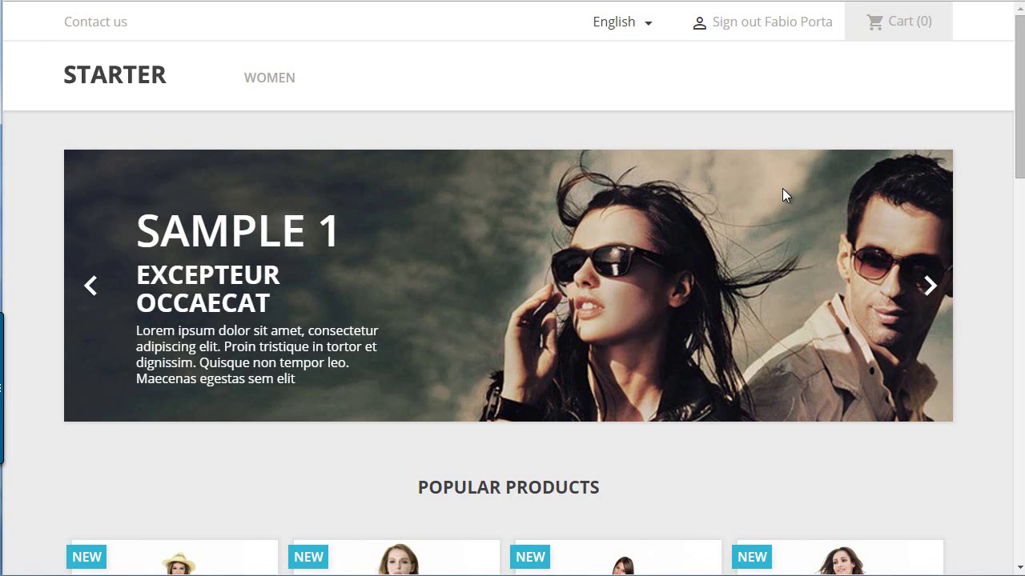
pyautogui.scroll(-1, 783, 190)
pyautogui.scroll(1, 783, 194)
pyautogui.scroll(-7, 785, 193)
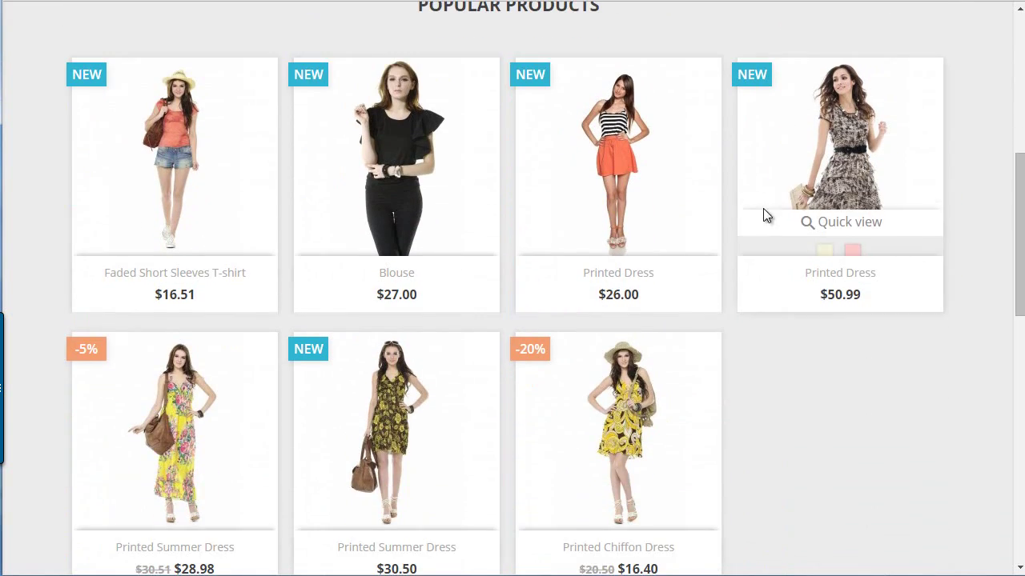
pyautogui.scroll(7, 725, 232)
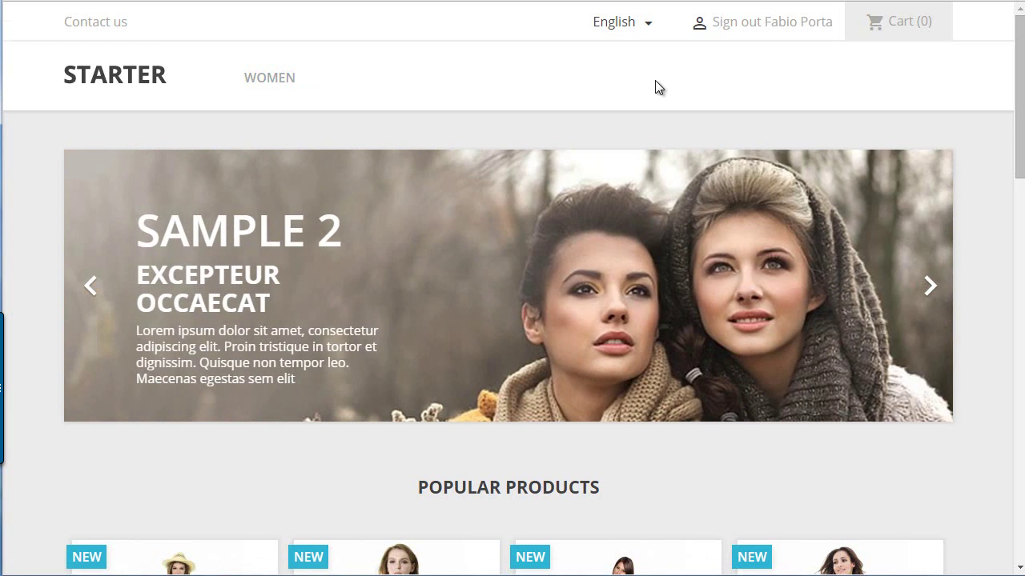
pyautogui.scroll(-3, 655, 80)
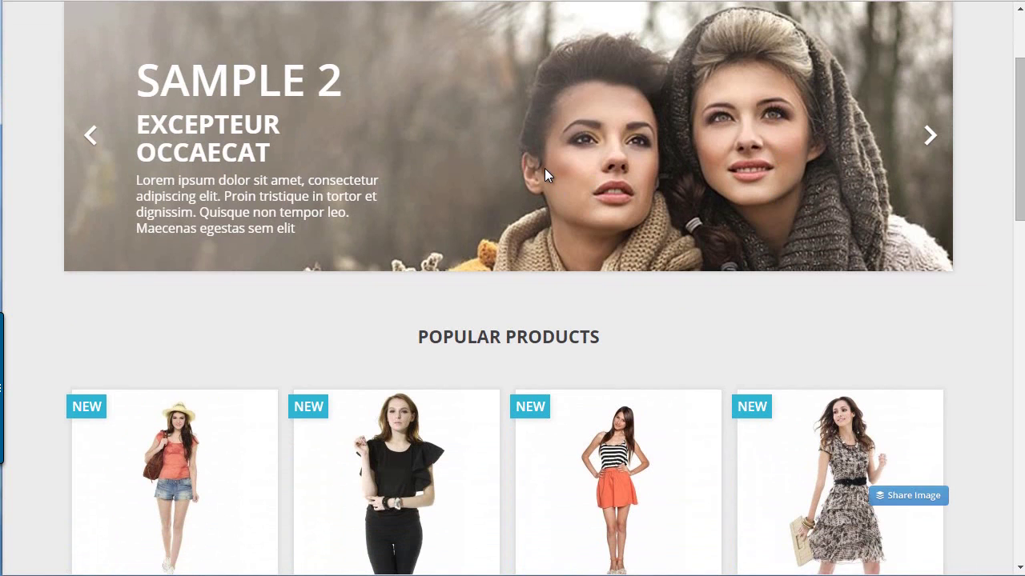
pyautogui.scroll(-3, 544, 168)
pyautogui.scroll(-3, 608, 164)
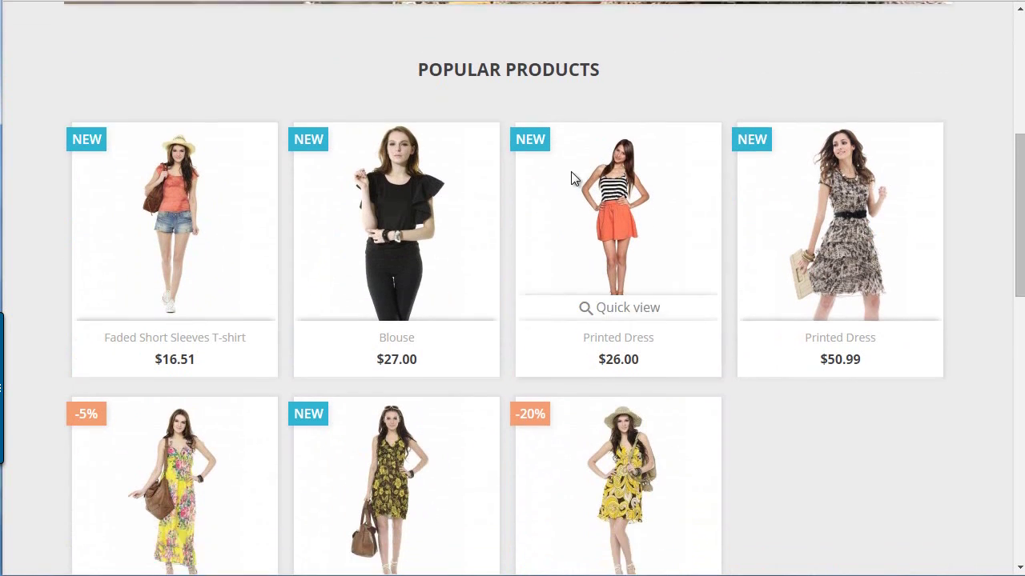
pyautogui.scroll(3, 616, 171)
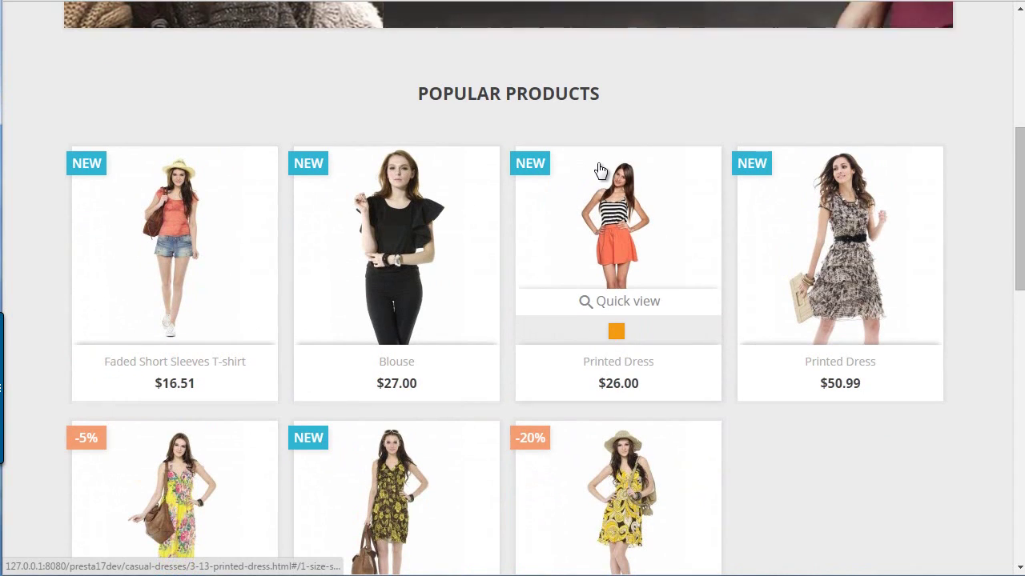
pyautogui.scroll(-8, 601, 171)
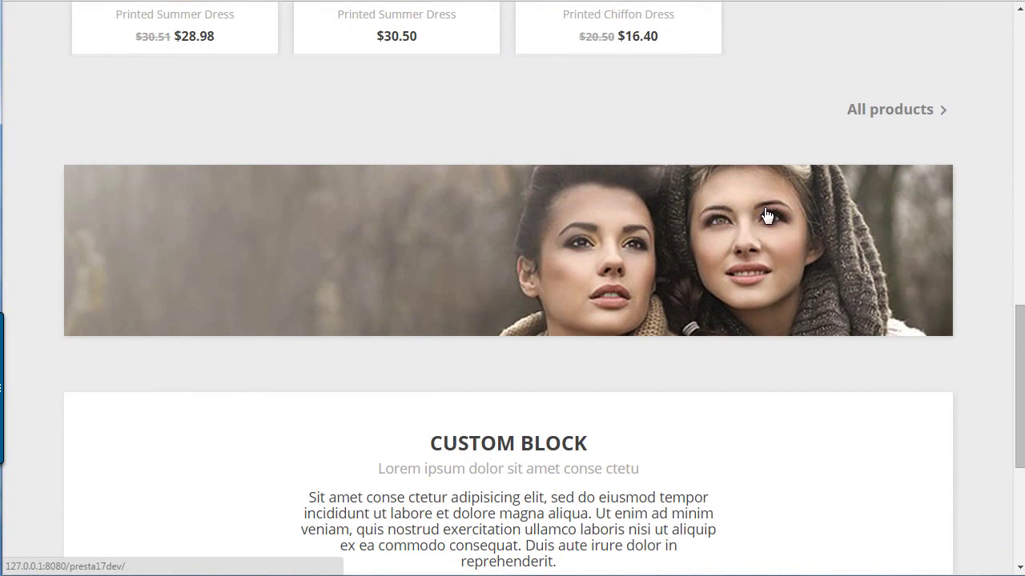
pyautogui.scroll(-3, 929, 224)
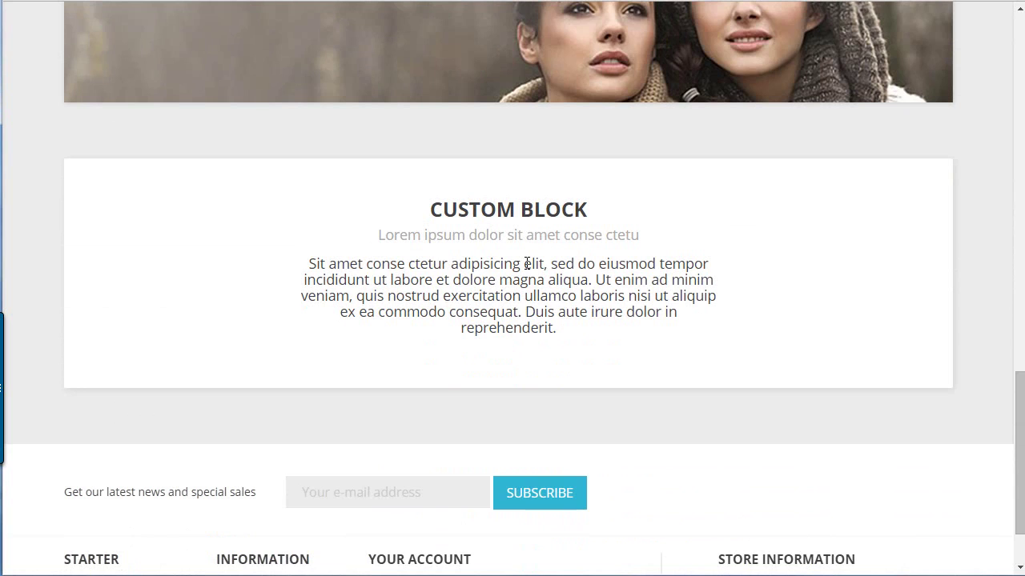
pyautogui.scroll(-1, 529, 264)
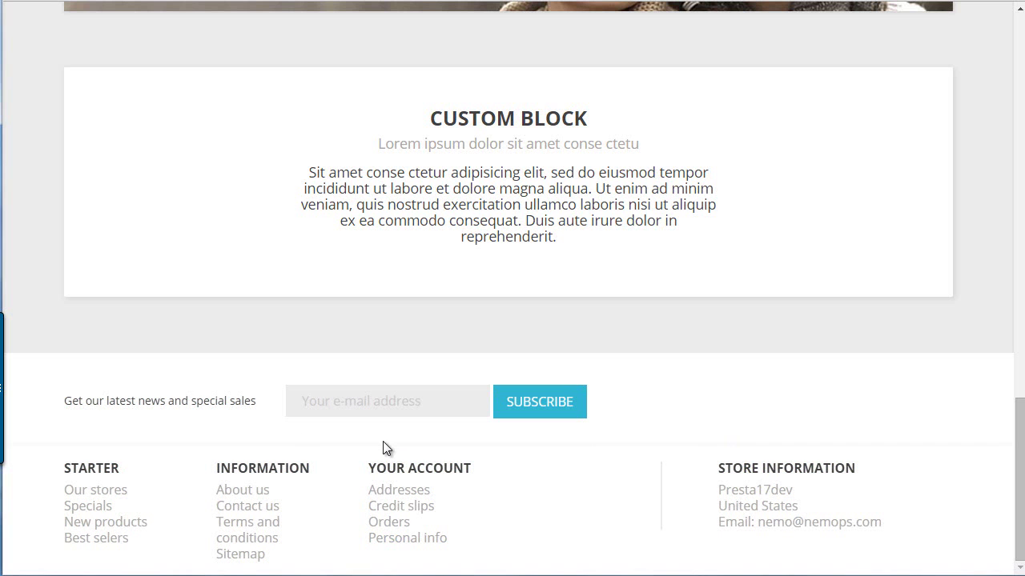
pyautogui.scroll(15, 383, 441)
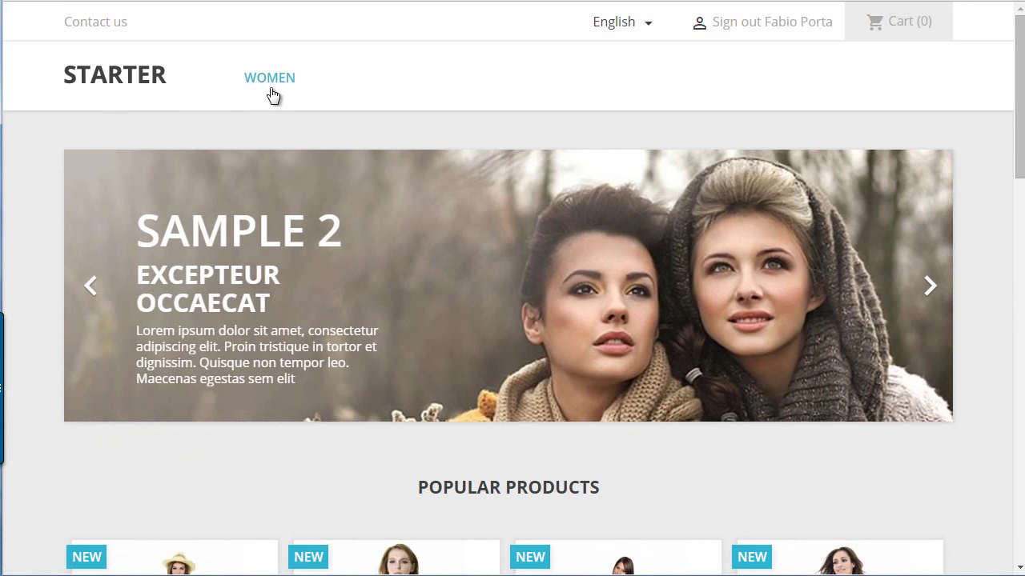
pyautogui.moveTo(276, 89)
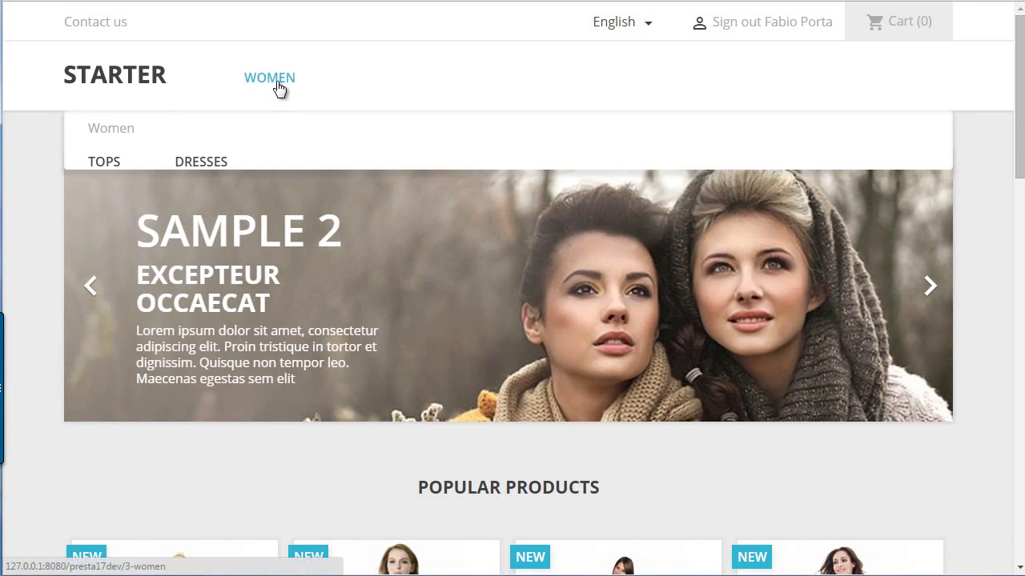
# Step: Open the Women category and browse its 7 listed products
pyautogui.click(118, 137)
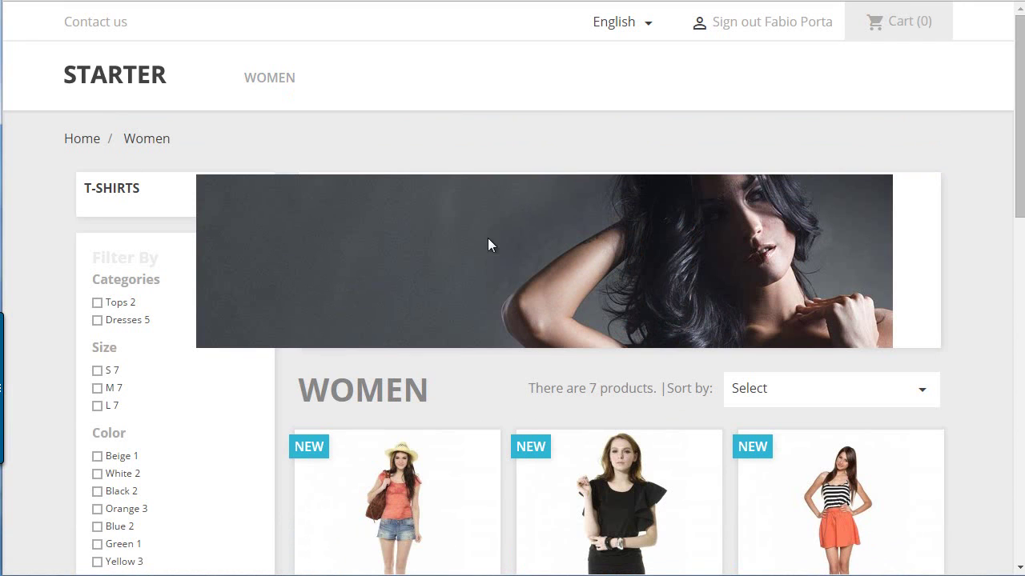
pyautogui.scroll(-5, 493, 231)
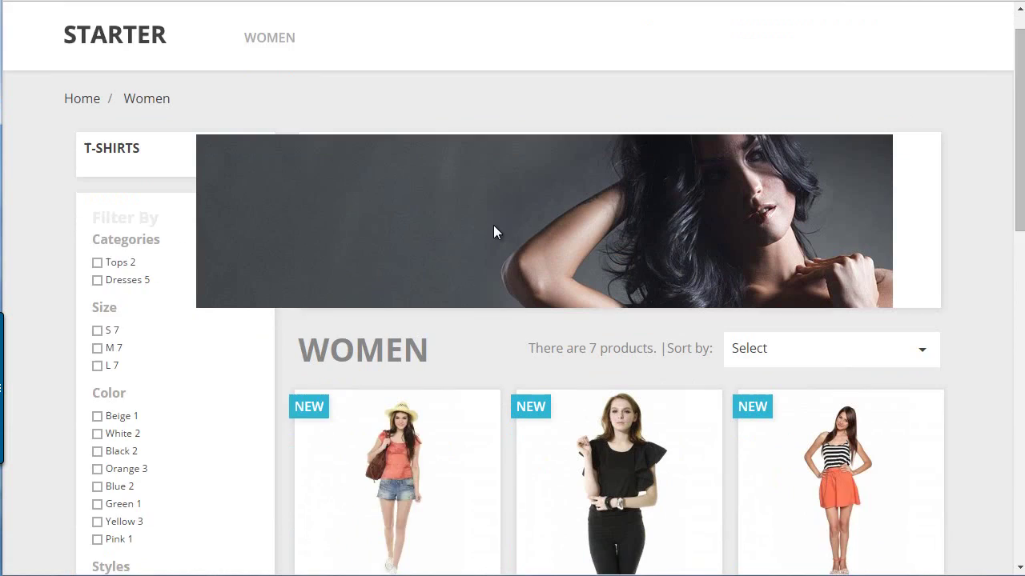
pyautogui.scroll(5, 137, 160)
pyautogui.scroll(-8, 120, 144)
pyautogui.scroll(-7, 109, 171)
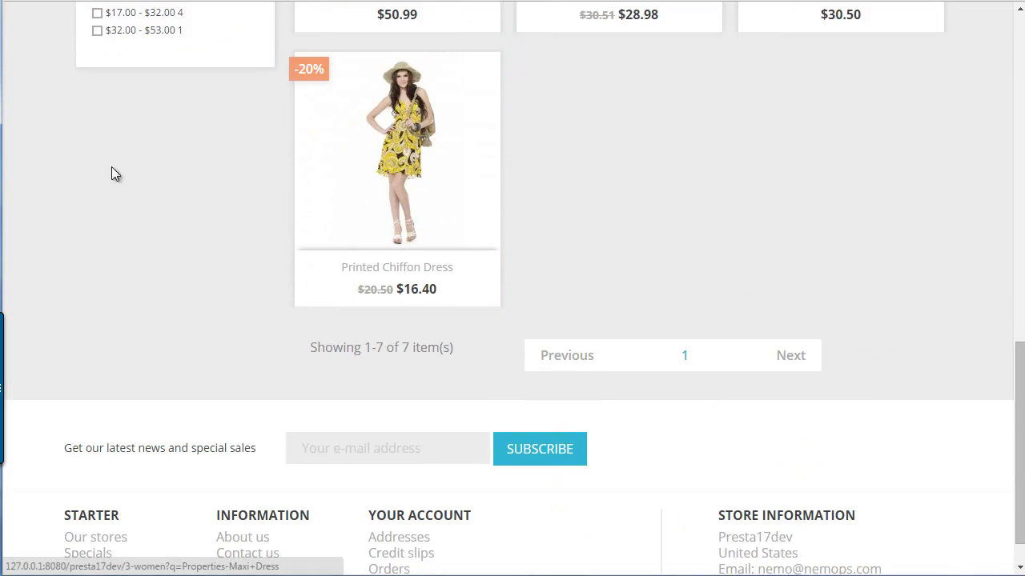
pyautogui.scroll(12, 669, 251)
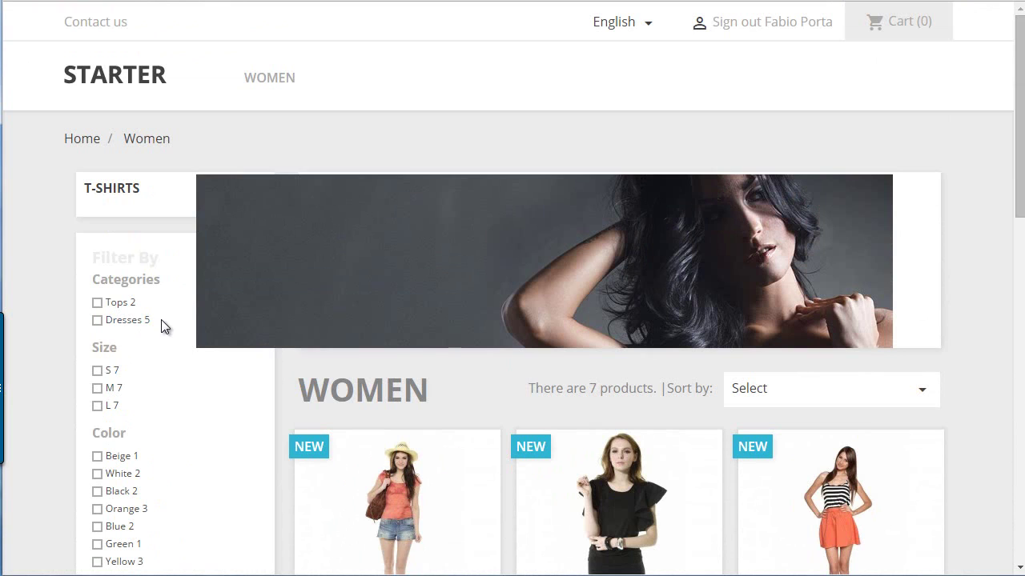
pyautogui.scroll(-2, 160, 321)
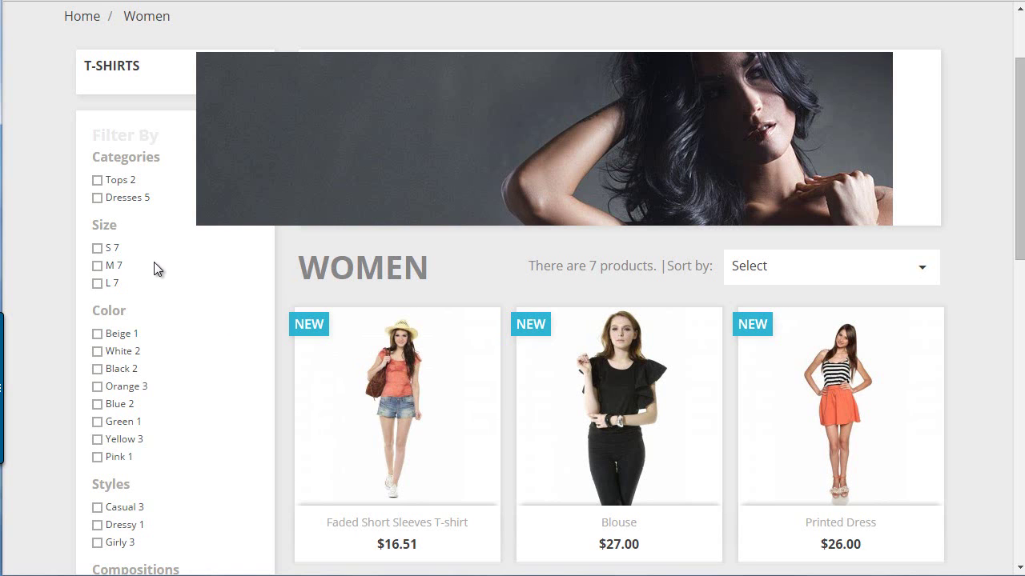
pyautogui.scroll(-2, 155, 264)
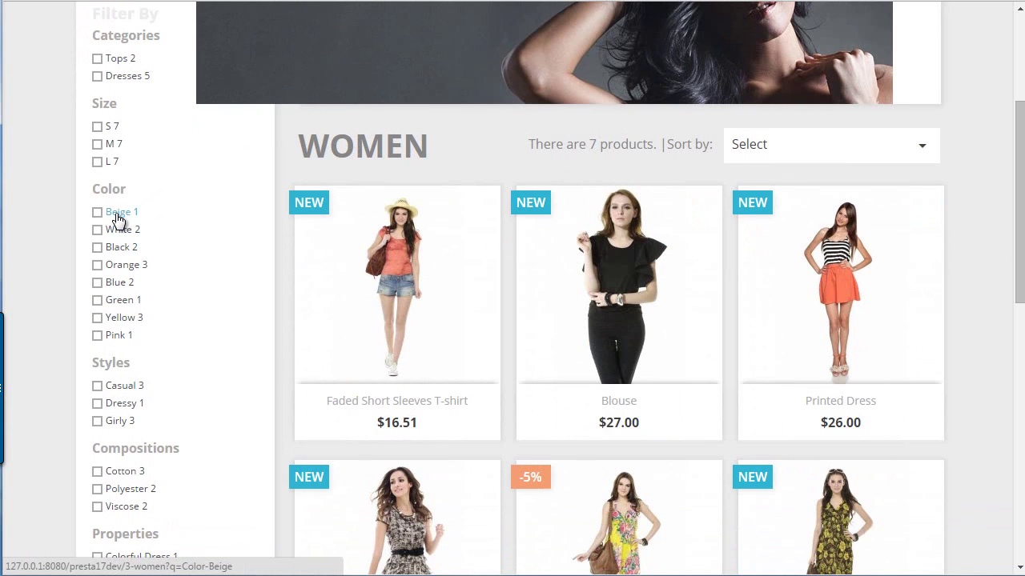
# Step: Filter the Women products by the Beige colour and scroll the results
pyautogui.click(118, 214)
pyautogui.scroll(-2, 260, 209)
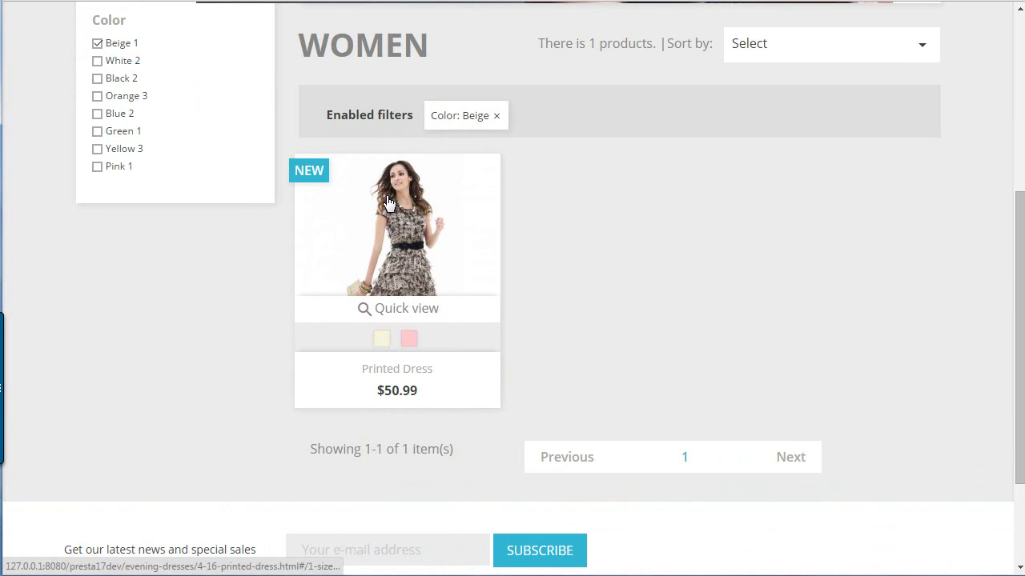
pyautogui.scroll(5, 387, 202)
pyautogui.scroll(-1, 201, 300)
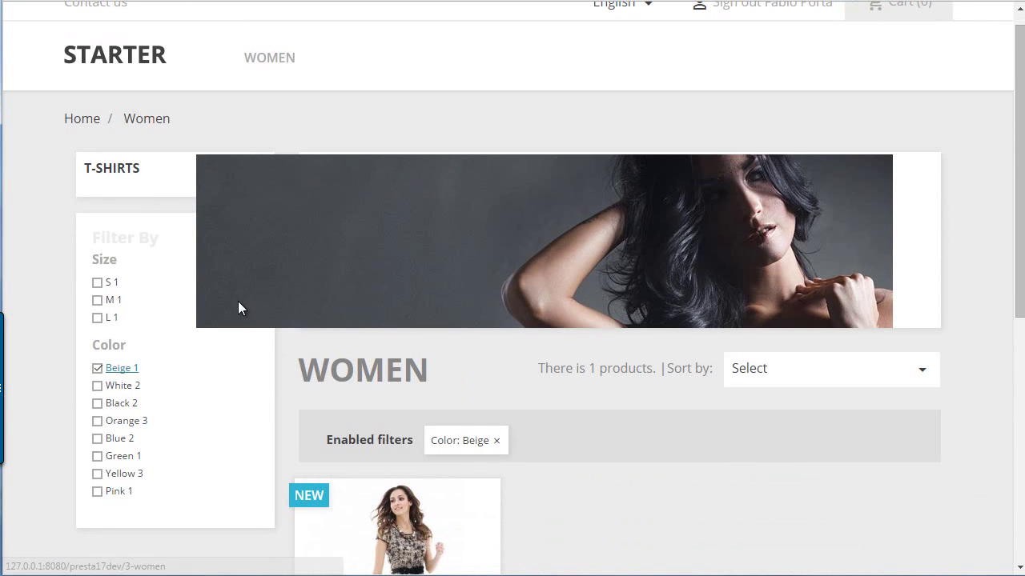
pyautogui.scroll(-3, 320, 240)
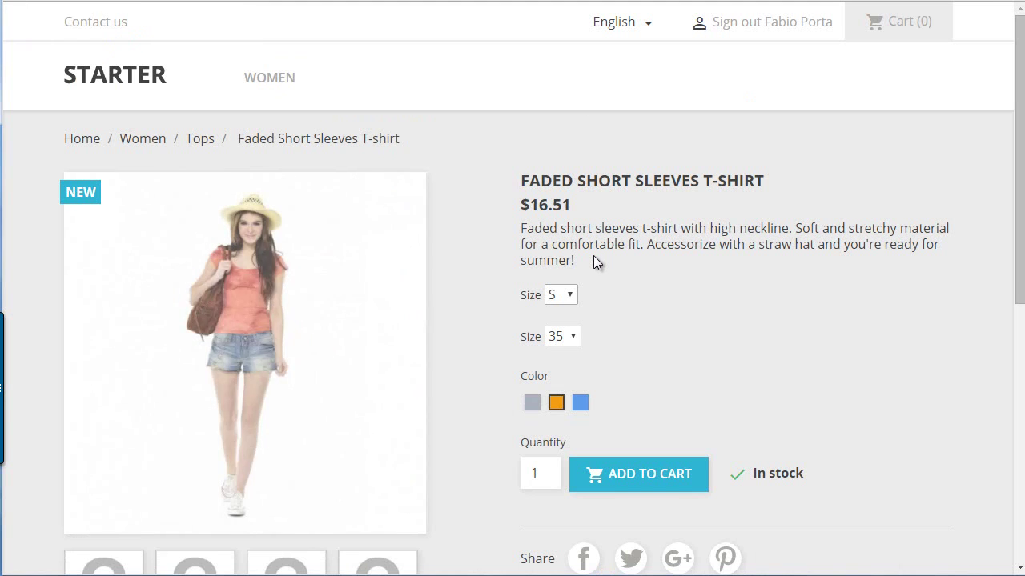
# Step: Review the Faded Short Sleeves T-shirt page and add it, size S in orange, to the cart
pyautogui.scroll(-1, 593, 256)
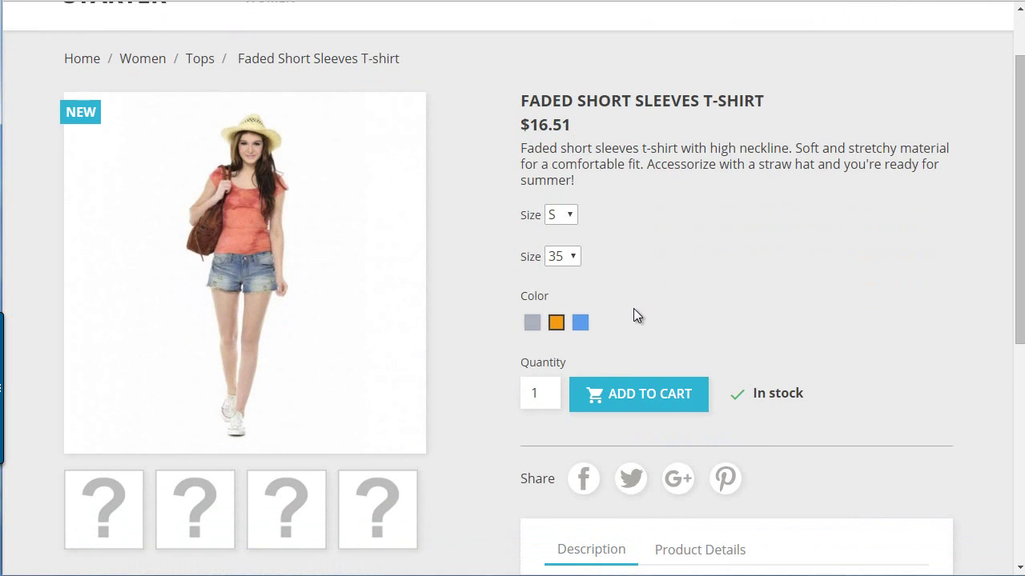
pyautogui.scroll(-5, 634, 309)
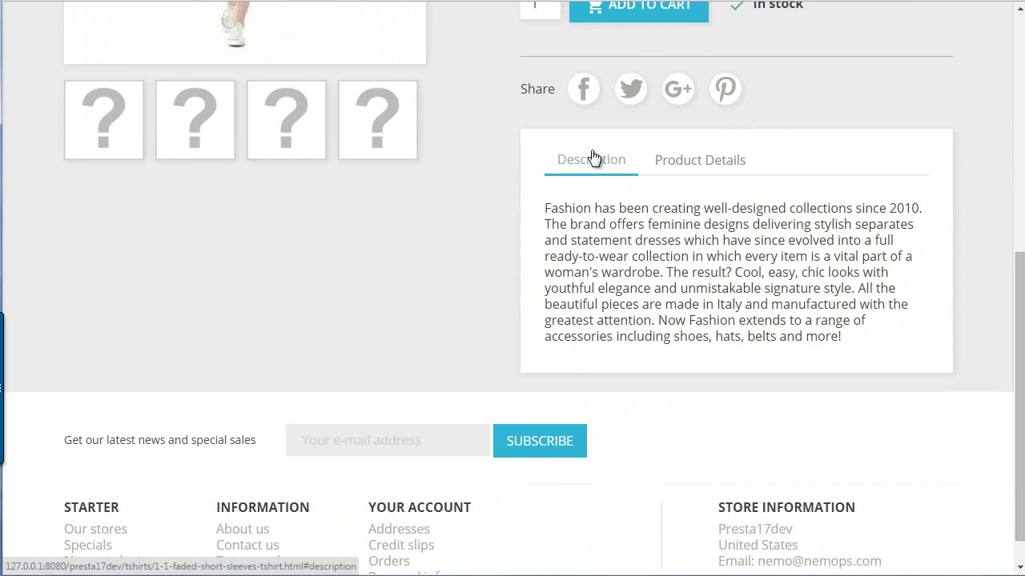
pyautogui.scroll(-1, 591, 156)
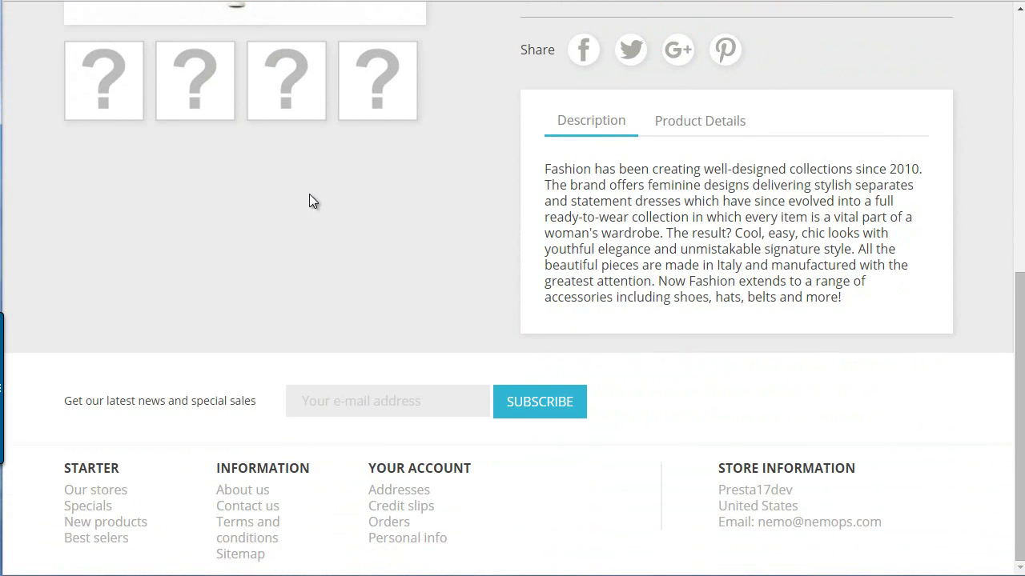
pyautogui.scroll(5, 594, 220)
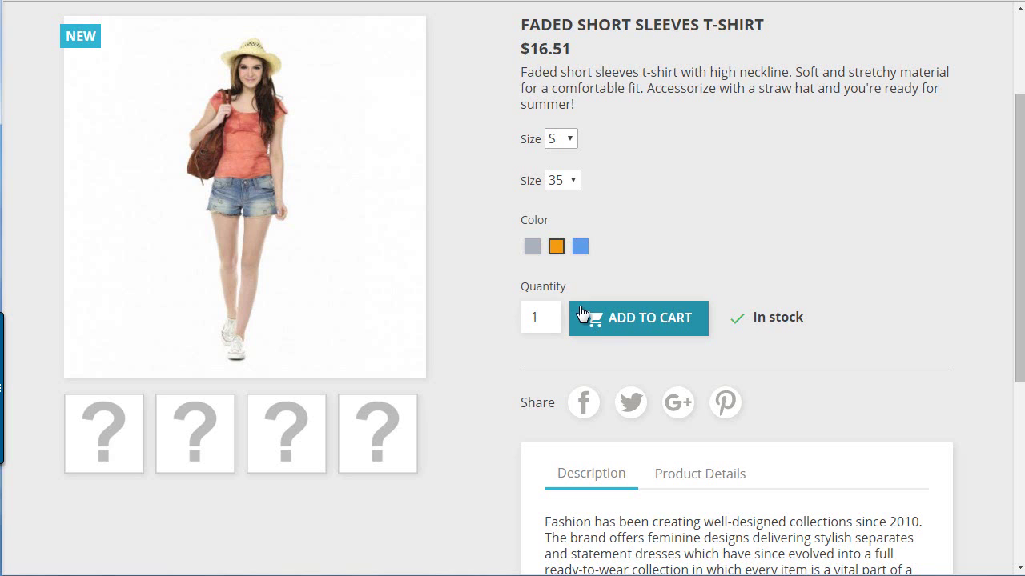
pyautogui.click(620, 326)
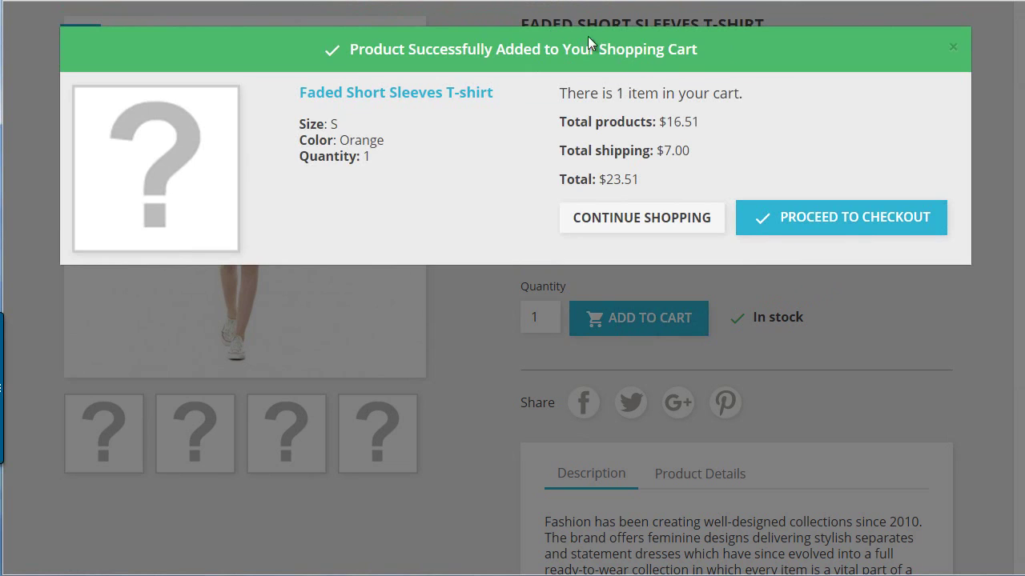
# Step: Proceed from the cart to checkout and review the address step
pyautogui.click(818, 216)
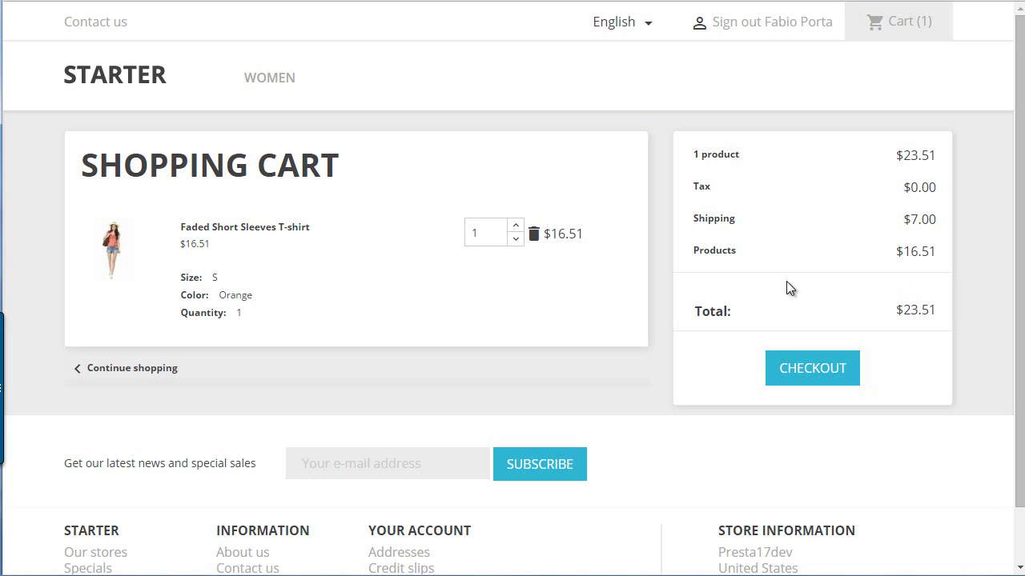
pyautogui.click(814, 368)
pyautogui.scroll(-2, 801, 344)
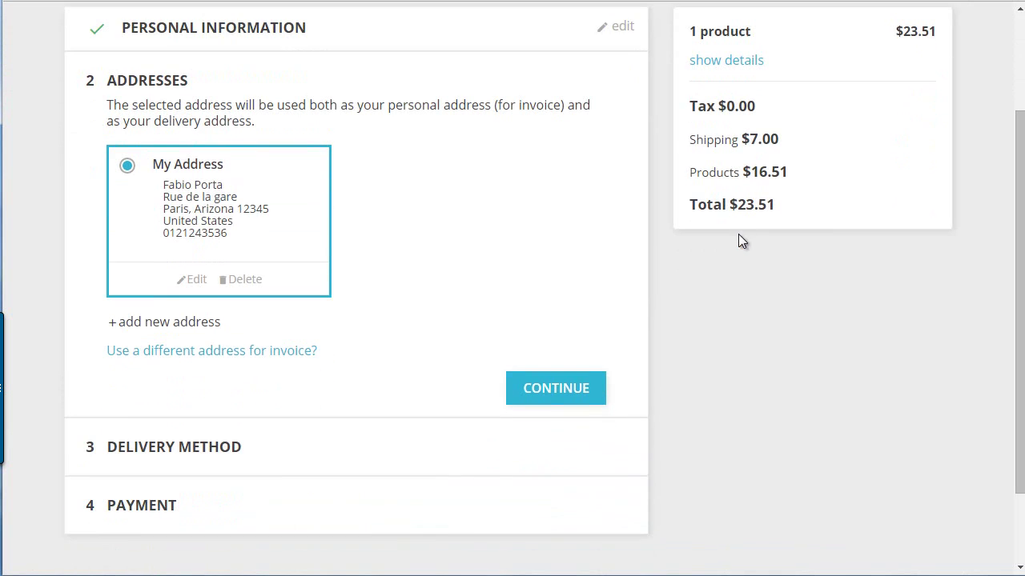
pyautogui.scroll(-2, 606, 272)
pyautogui.scroll(2, 745, 292)
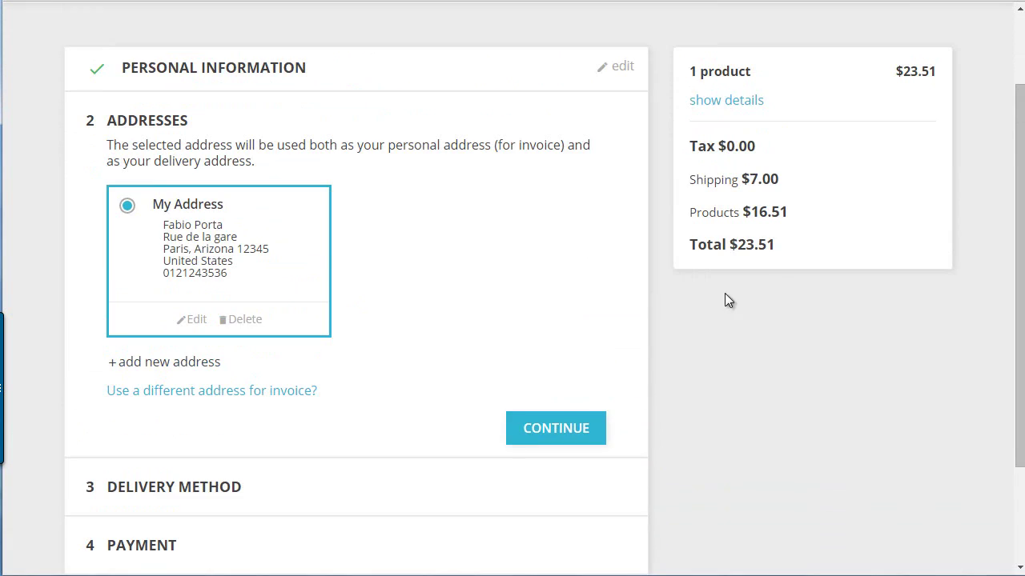
pyautogui.scroll(-1, 417, 128)
pyautogui.scroll(2, 436, 240)
pyautogui.scroll(-2, 469, 242)
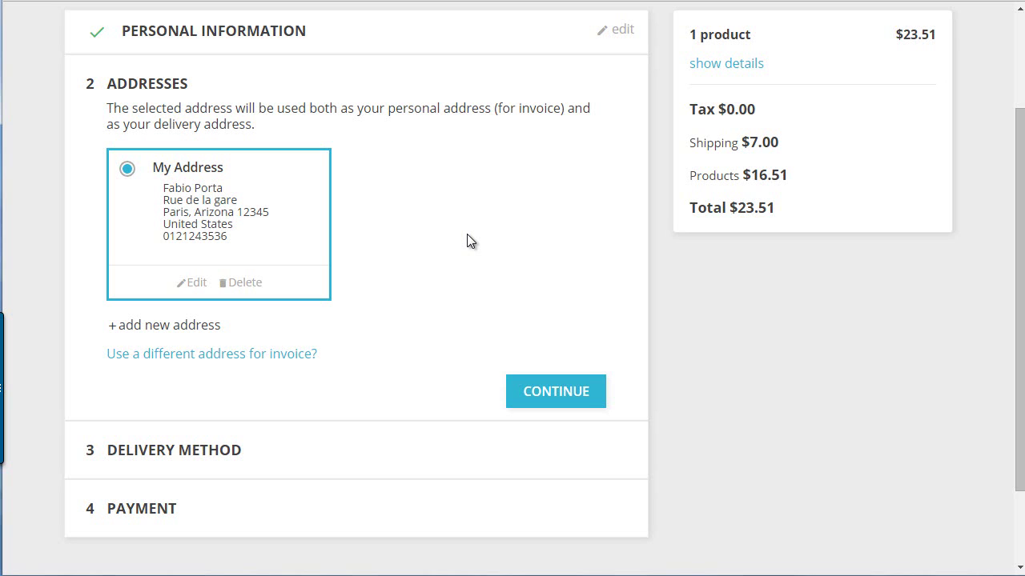
pyautogui.scroll(-1, 464, 247)
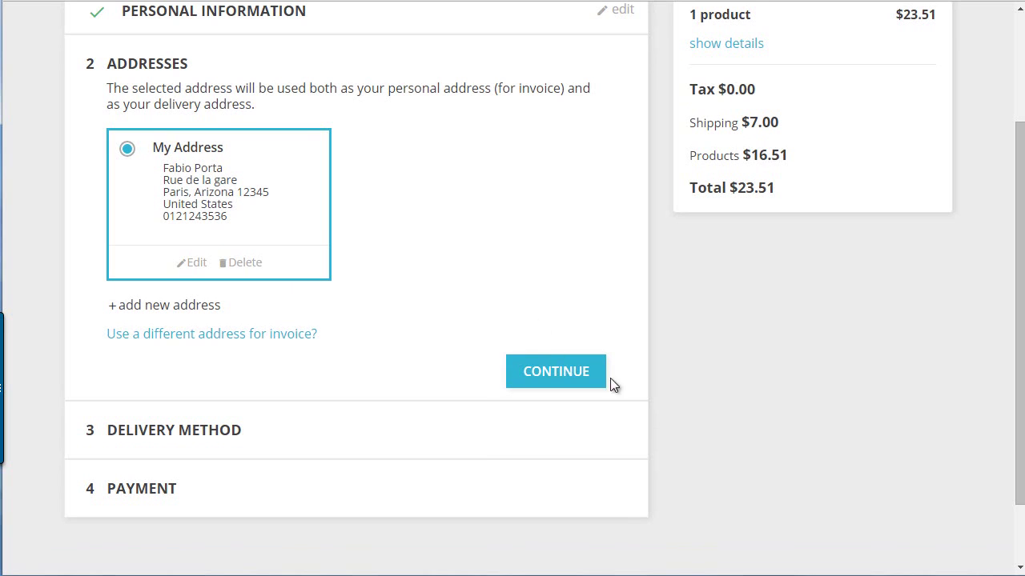
# Step: Confirm address and carrier, pay by bank wire, accept the terms and place the order
pyautogui.click(568, 369)
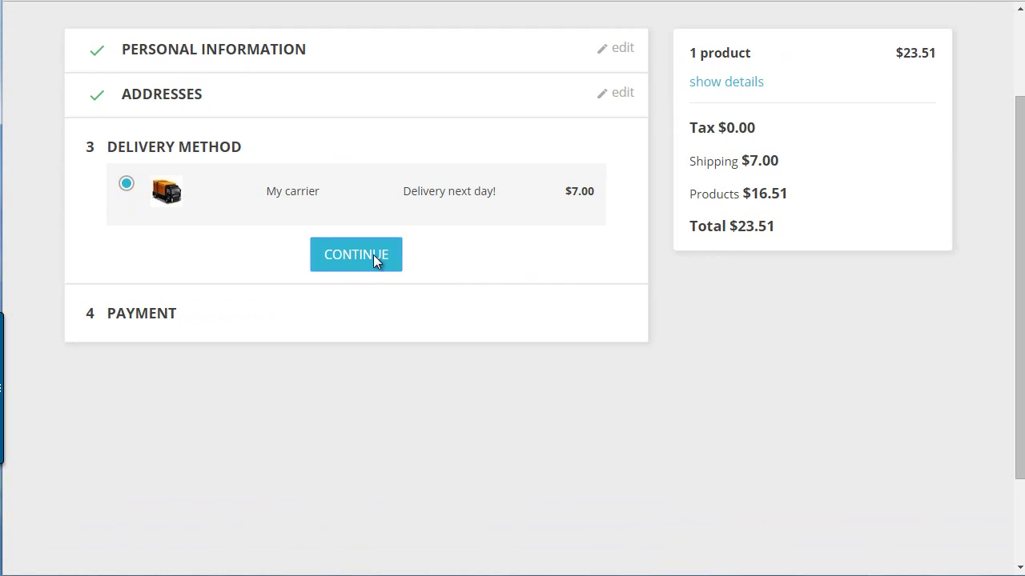
pyautogui.click(374, 256)
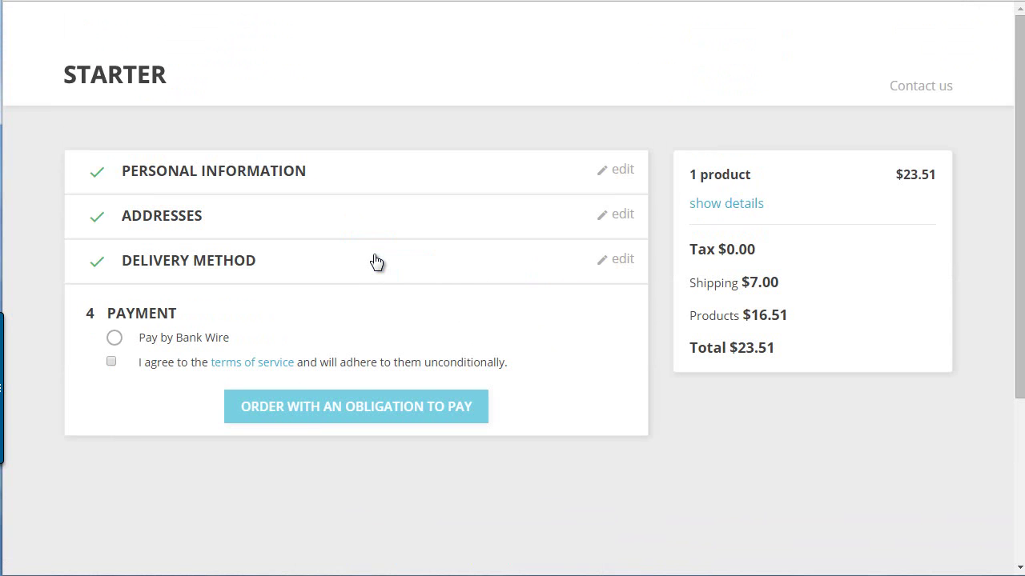
pyautogui.scroll(-1, 375, 262)
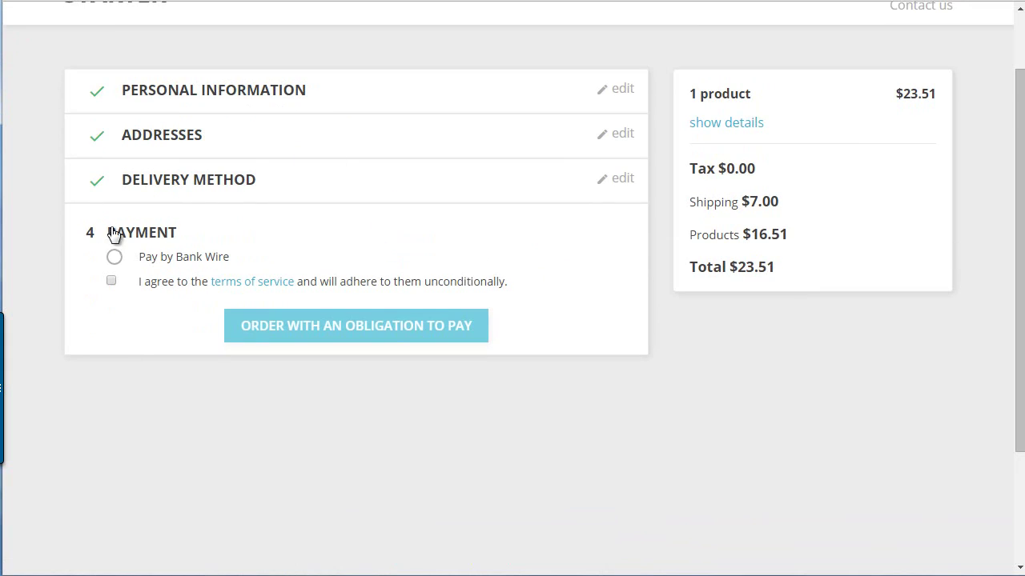
pyautogui.click(114, 258)
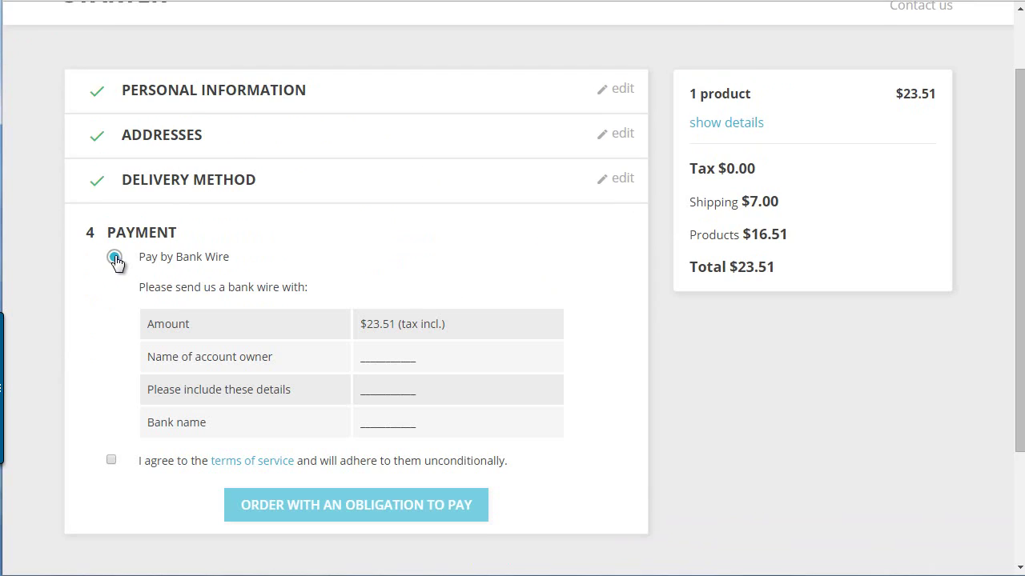
pyautogui.scroll(-1, 270, 268)
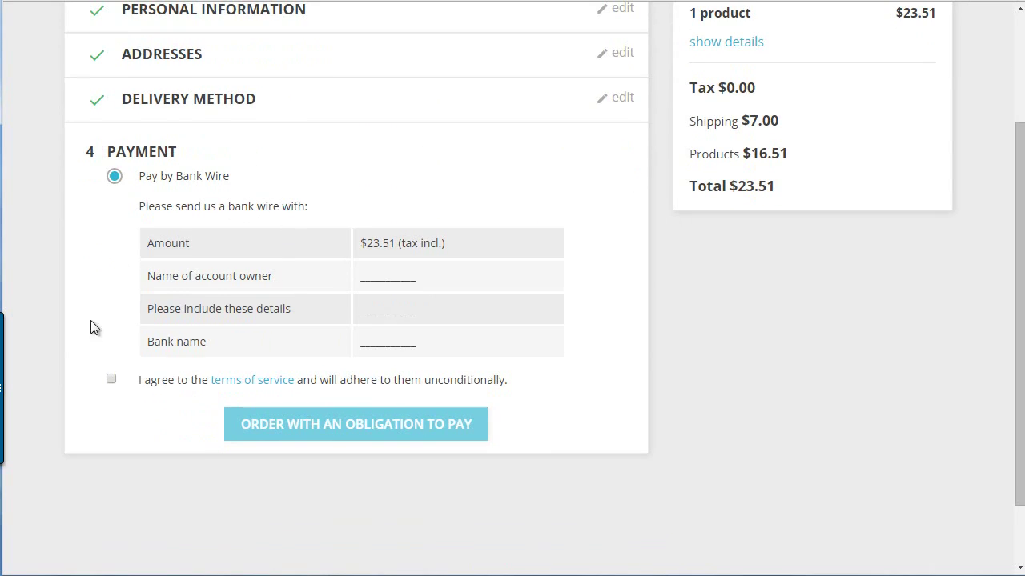
pyautogui.click(111, 379)
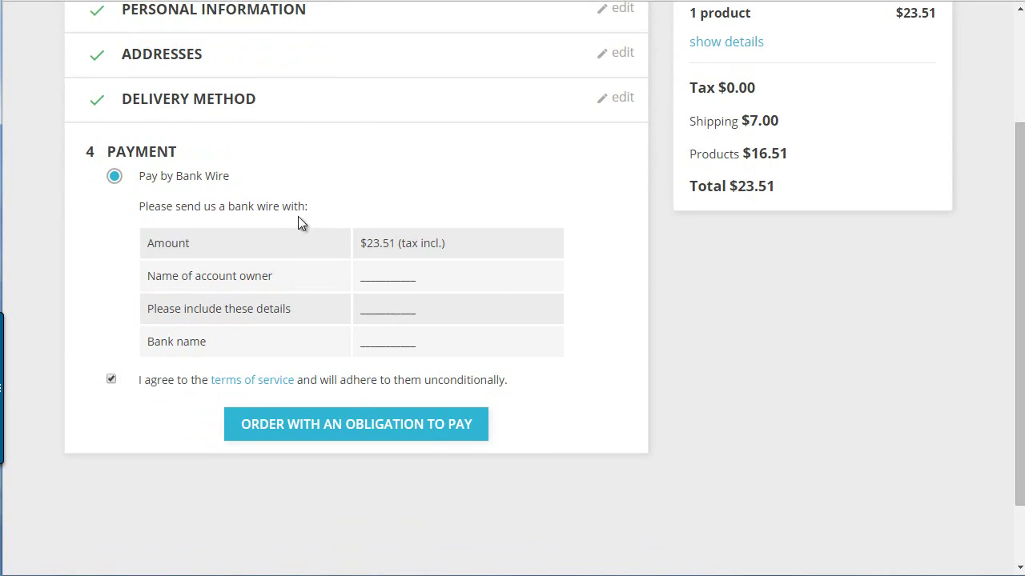
pyautogui.click(350, 421)
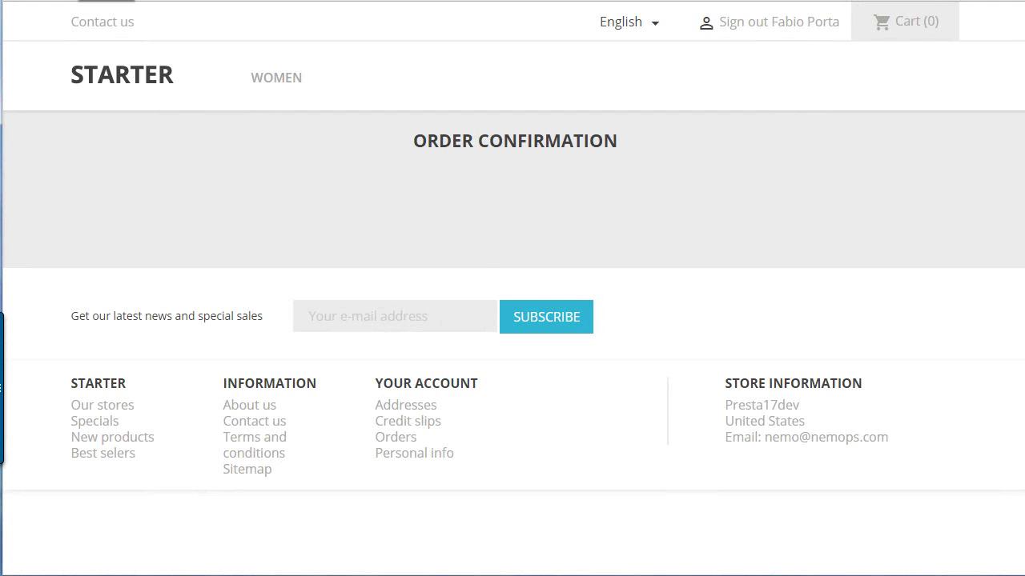
# Step: Switch to the back office and reload the Modules & Services catalog of 175 items
pyautogui.hotkey('ctrl', 'Tab')
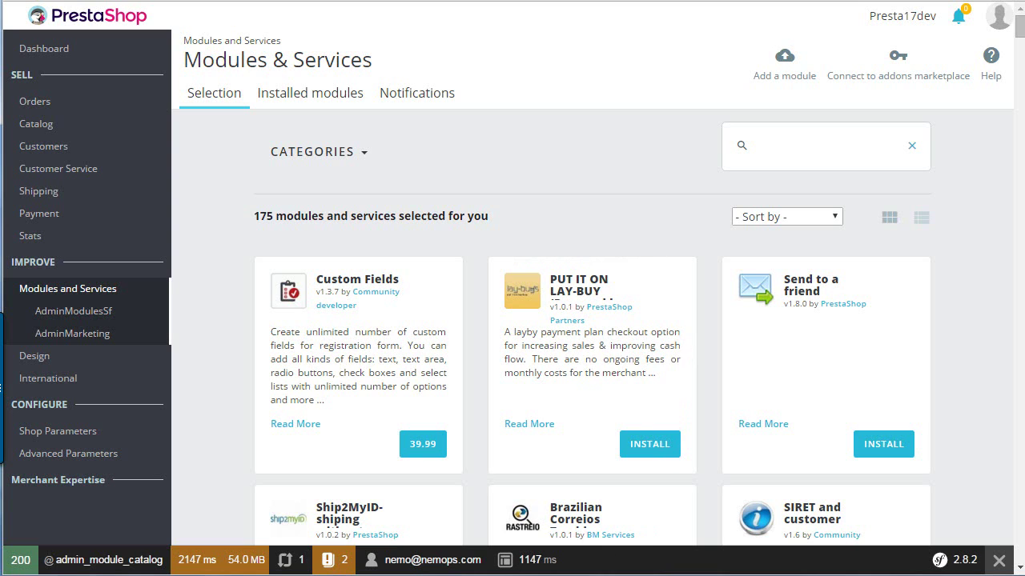
pyautogui.scroll(-1, 263, 549)
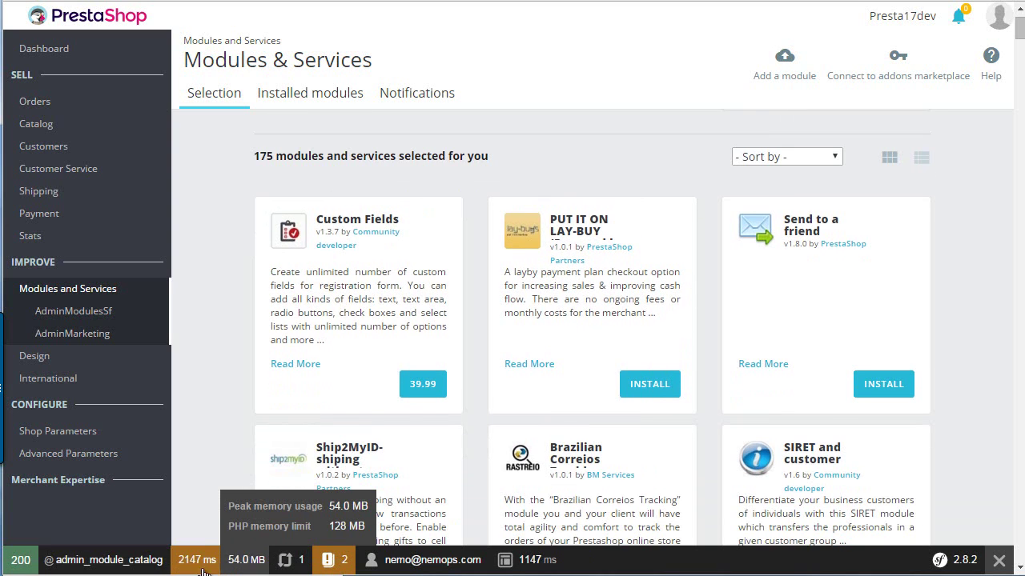
pyautogui.moveTo(184, 569)
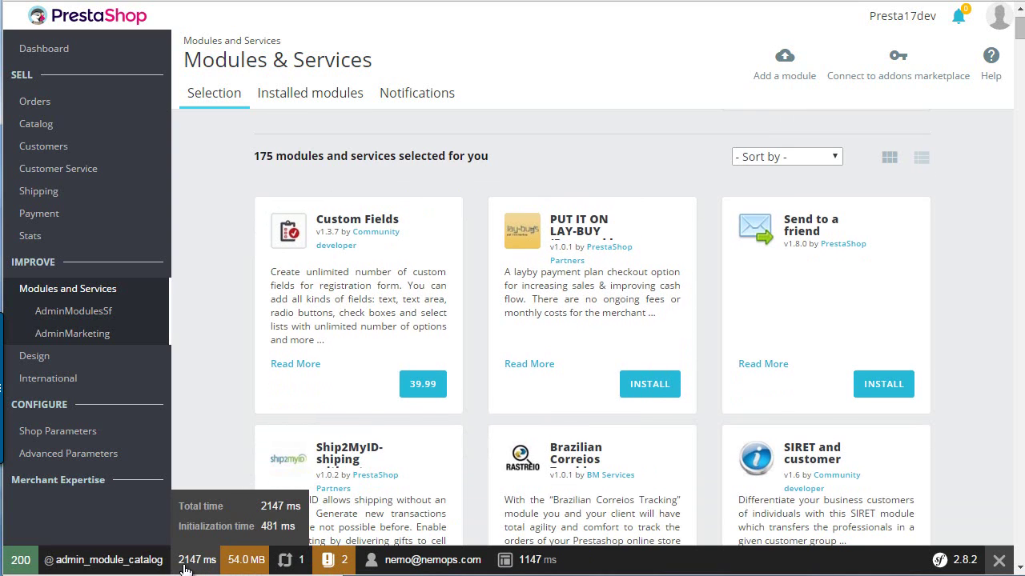
pyautogui.moveTo(246, 569)
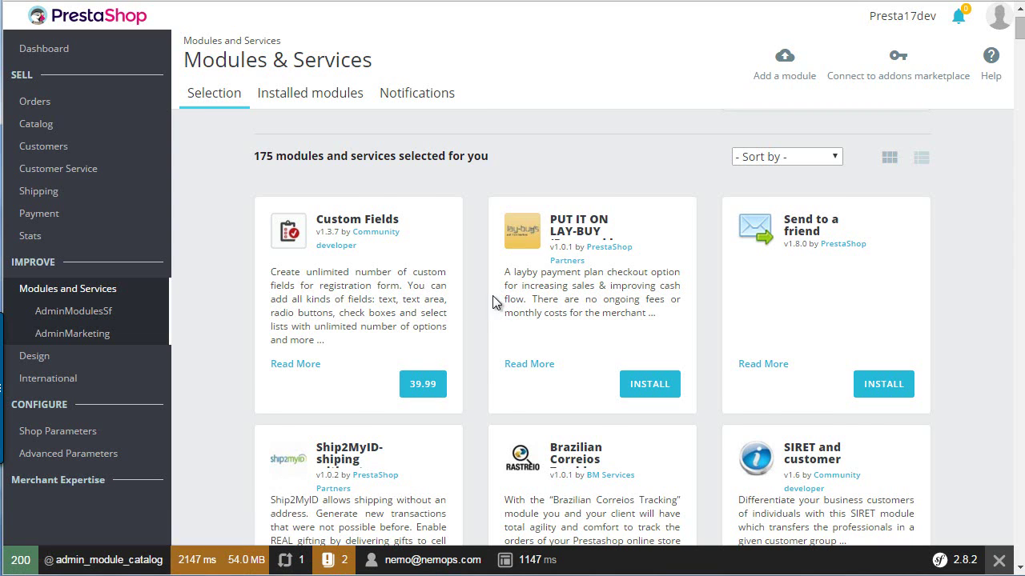
pyautogui.scroll(-2, 492, 295)
pyautogui.scroll(2, 486, 337)
pyautogui.scroll(1, 479, 355)
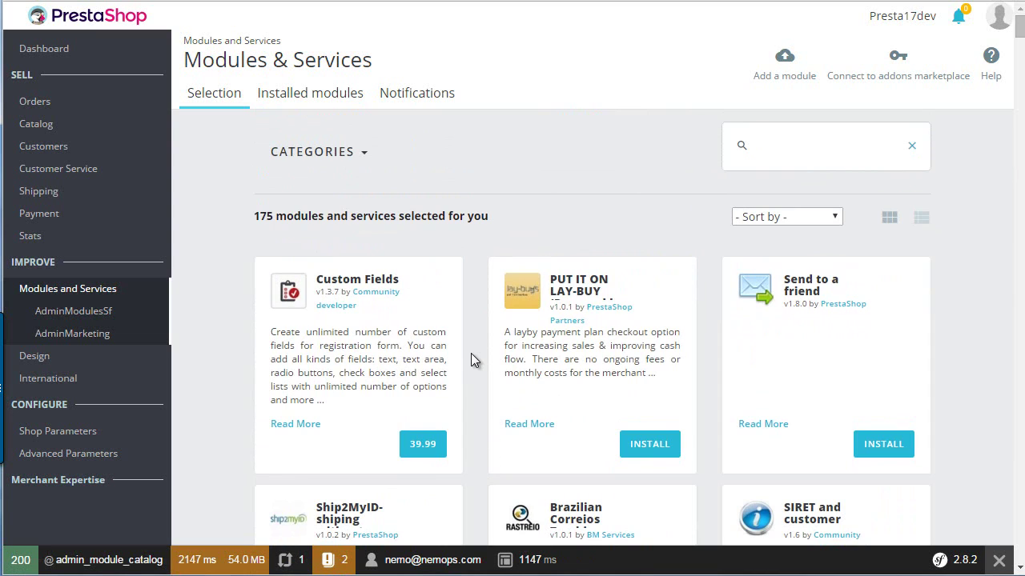
pyautogui.click(95, 289)
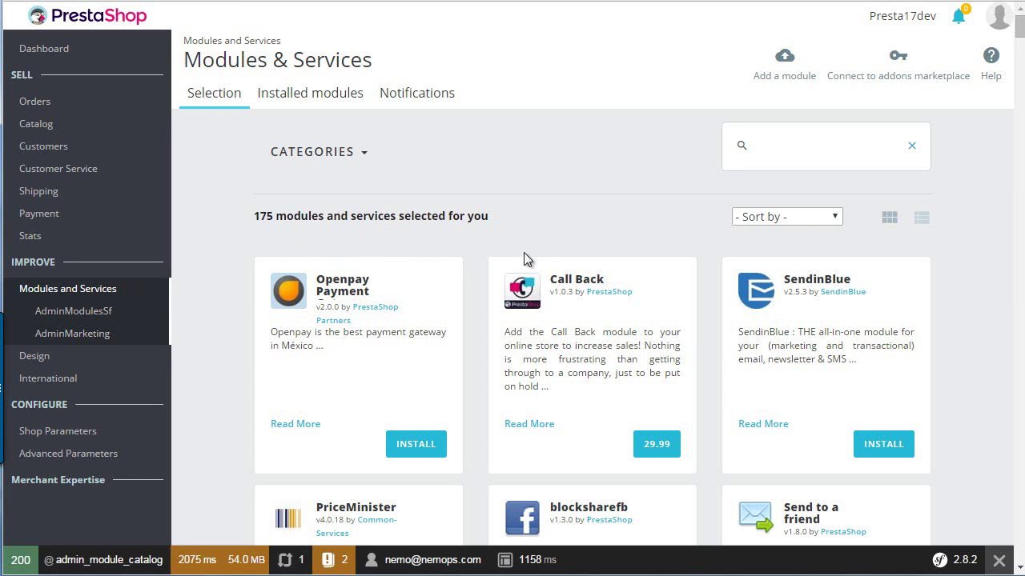
pyautogui.scroll(-3, 508, 228)
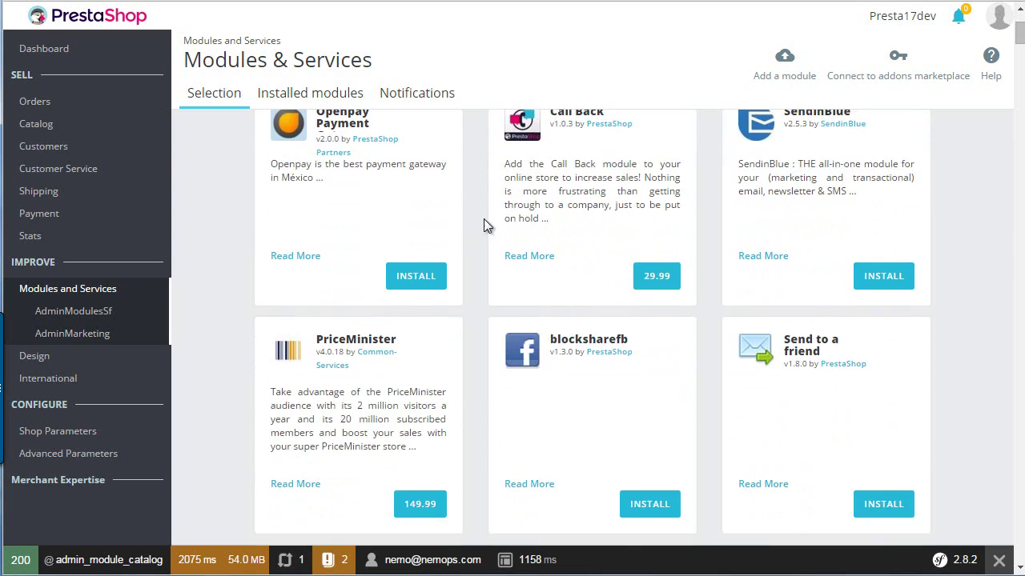
pyautogui.scroll(3, 406, 227)
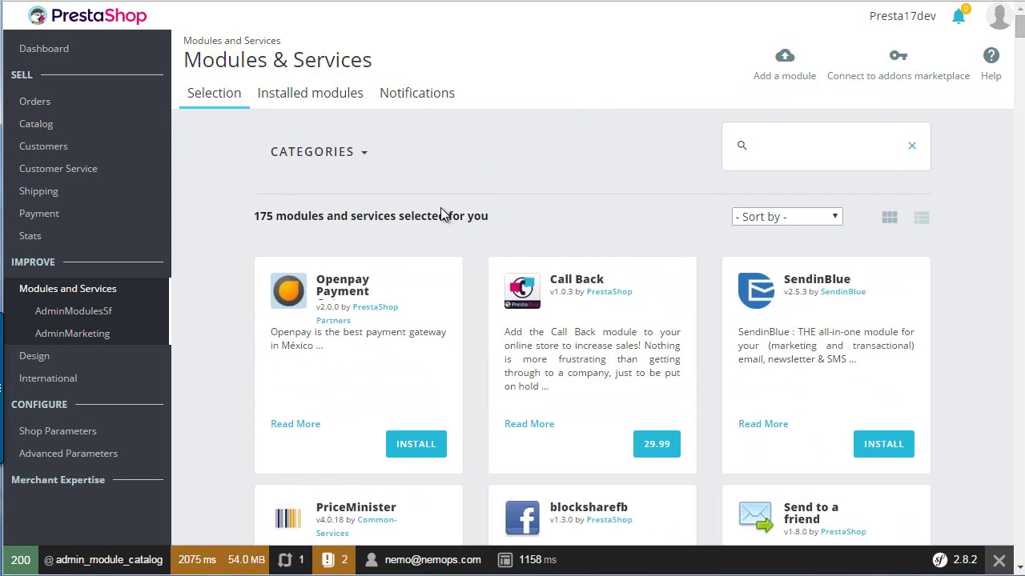
pyautogui.click(324, 103)
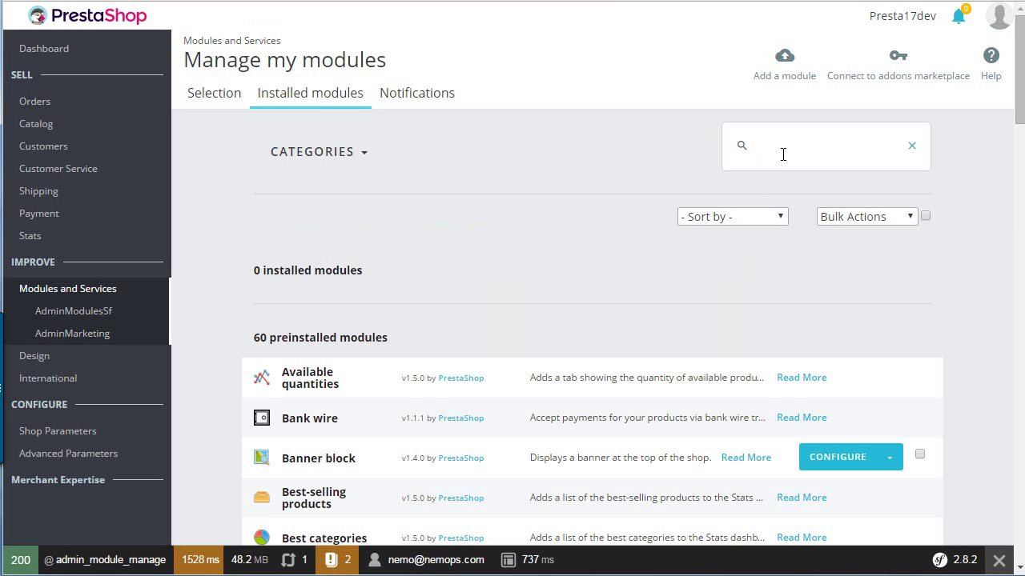
pyautogui.write('category')
pyautogui.press('Return')
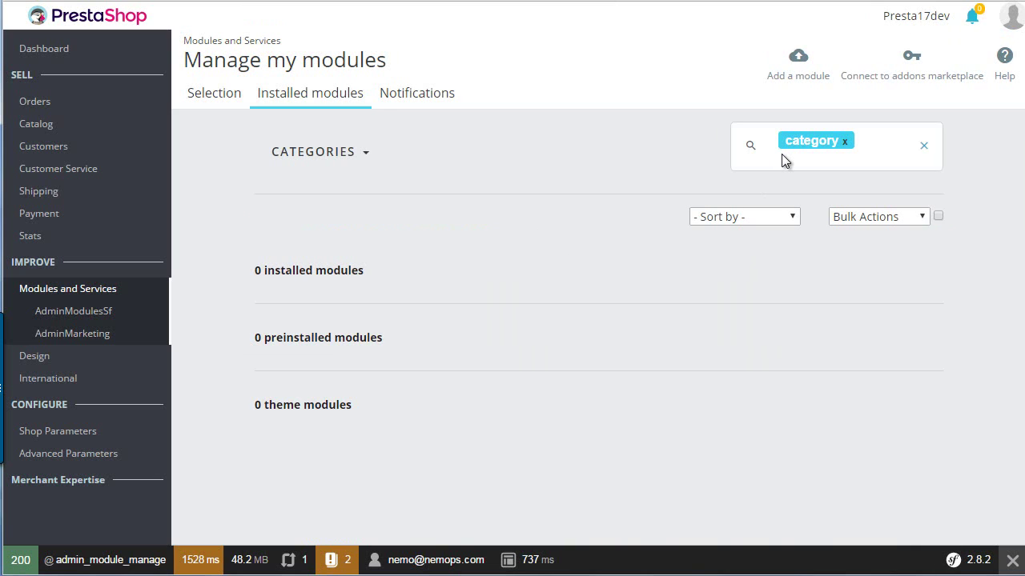
pyautogui.click(844, 142)
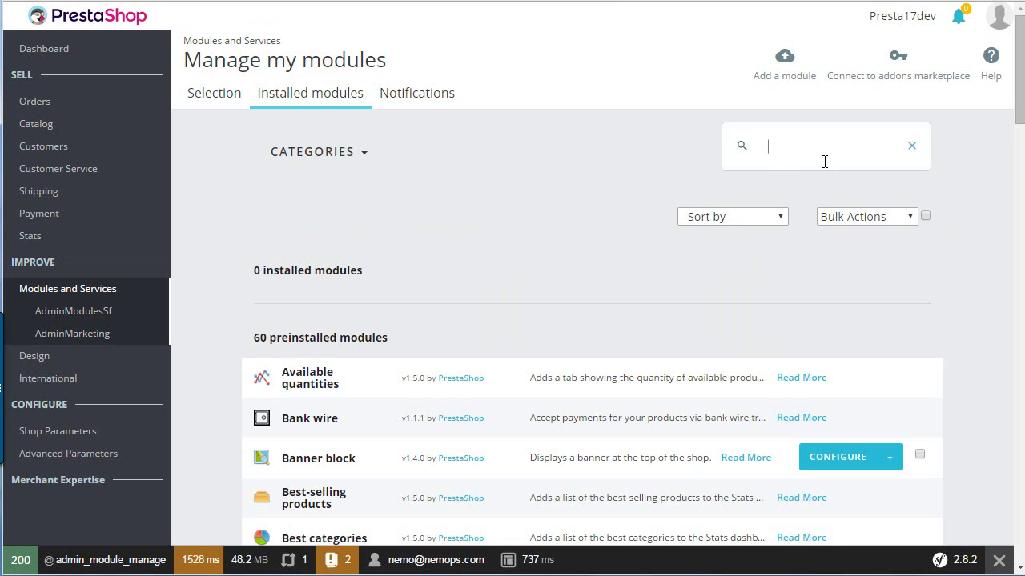
pyautogui.write('categories')
pyautogui.press('Return')
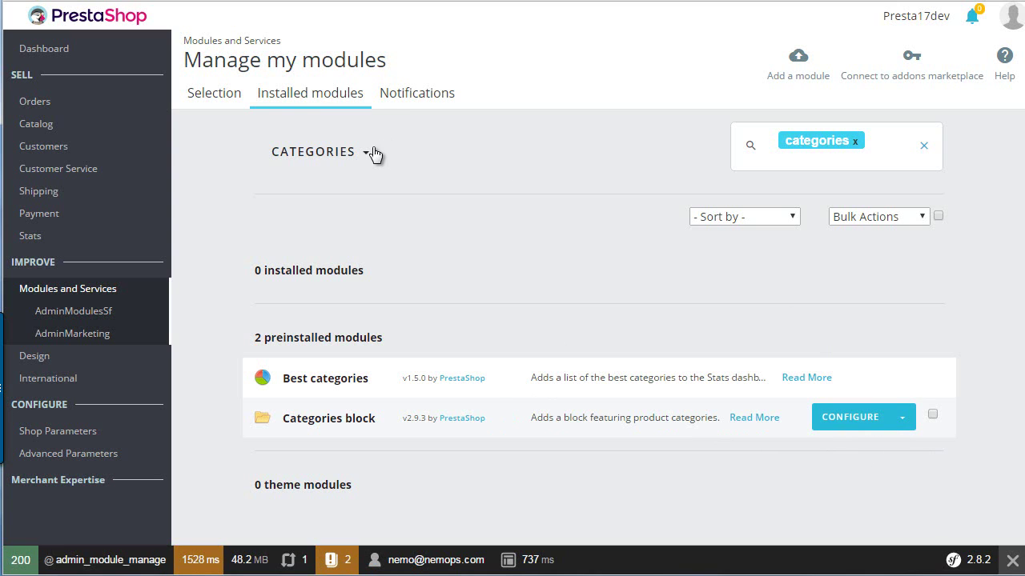
pyautogui.click(223, 100)
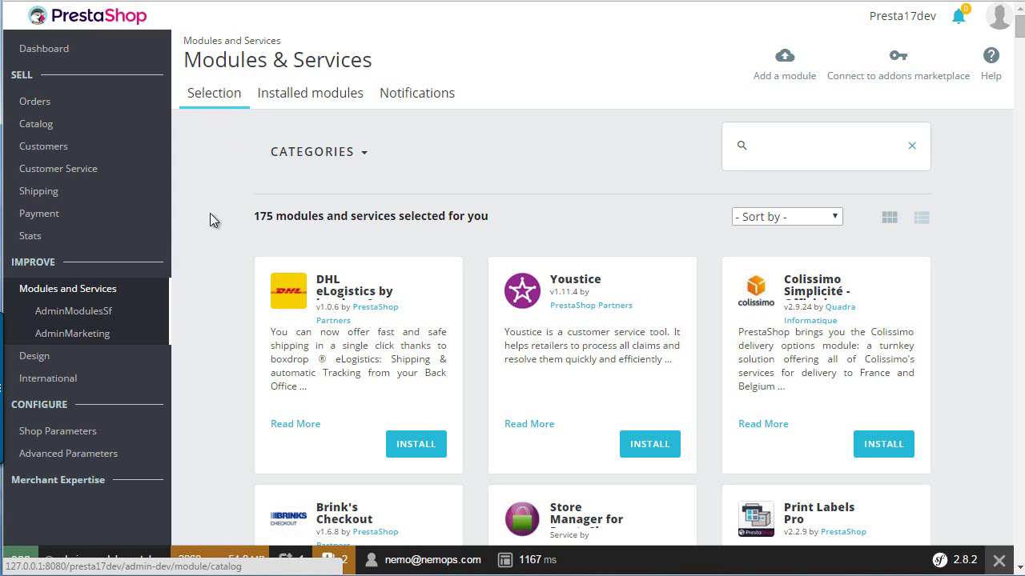
# Step: Open Catalog > Products to see the 7 products, starting with Faded Short Sleeves T-shirt
pyautogui.moveTo(96, 147)
pyautogui.moveTo(112, 125)
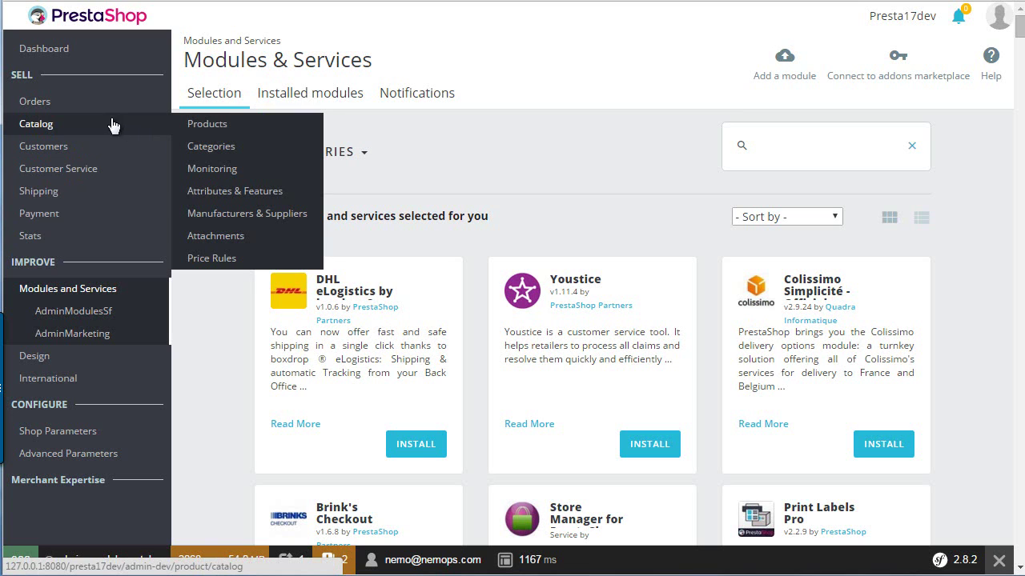
pyautogui.click(210, 123)
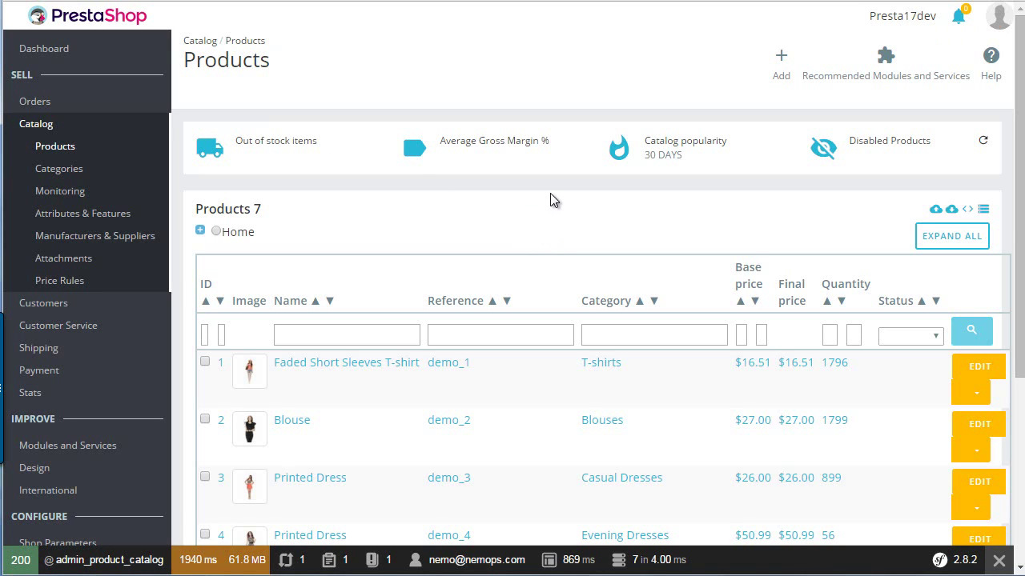
pyautogui.scroll(-3, 581, 312)
pyautogui.scroll(2, 629, 364)
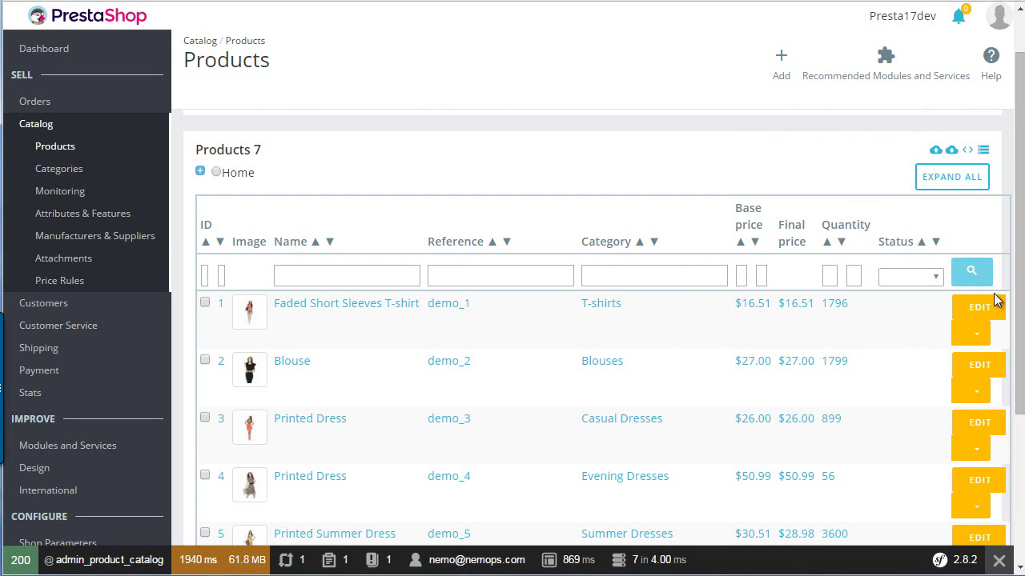
# Step: Open the Faded Short Sleeves T-shirt for editing and scroll its Basic settings
pyautogui.click(377, 307)
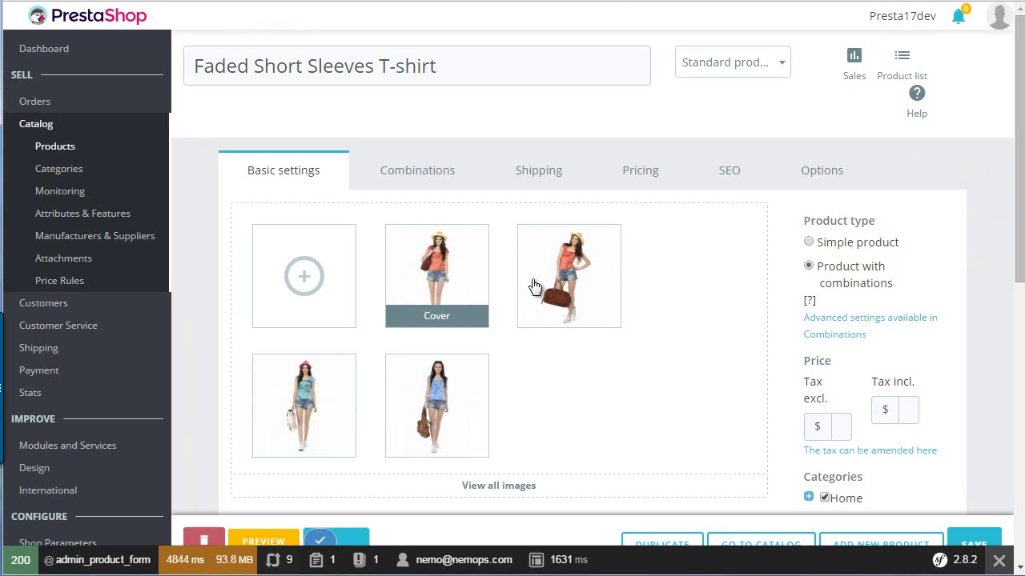
pyautogui.scroll(-7, 535, 287)
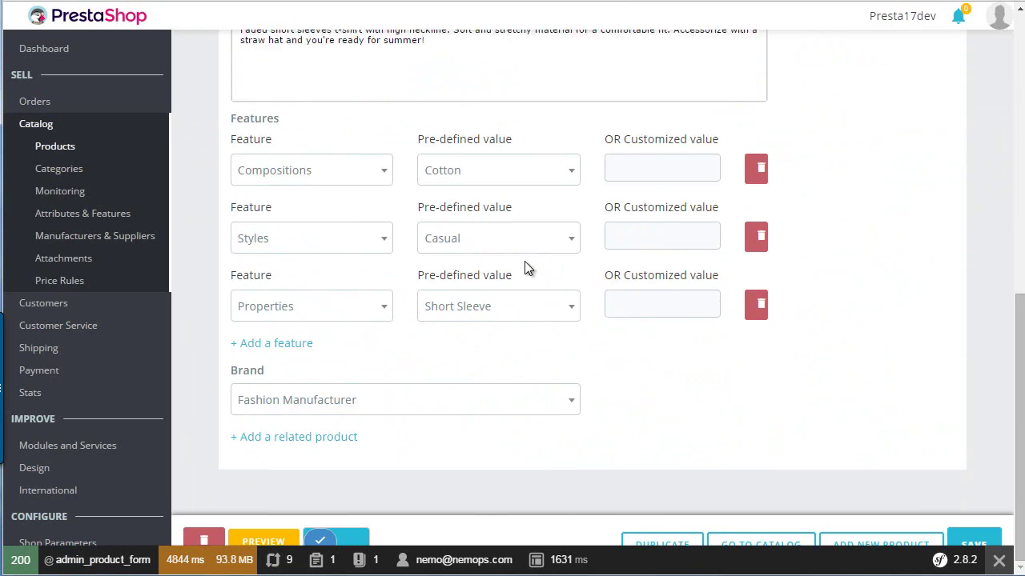
pyautogui.scroll(7, 524, 268)
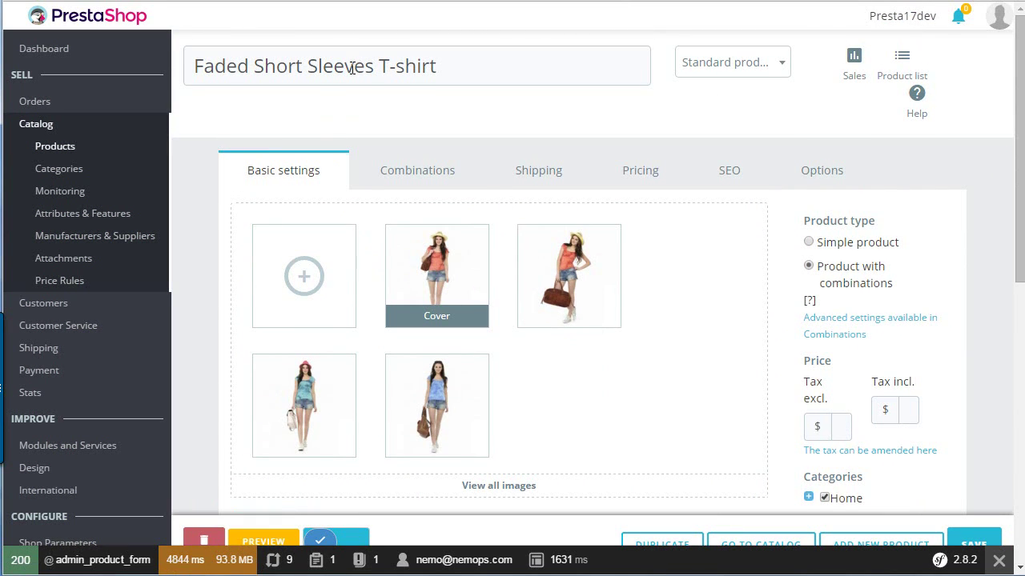
# Step: Keep the product type as Standard and cancel a new image upload
pyautogui.click(747, 67)
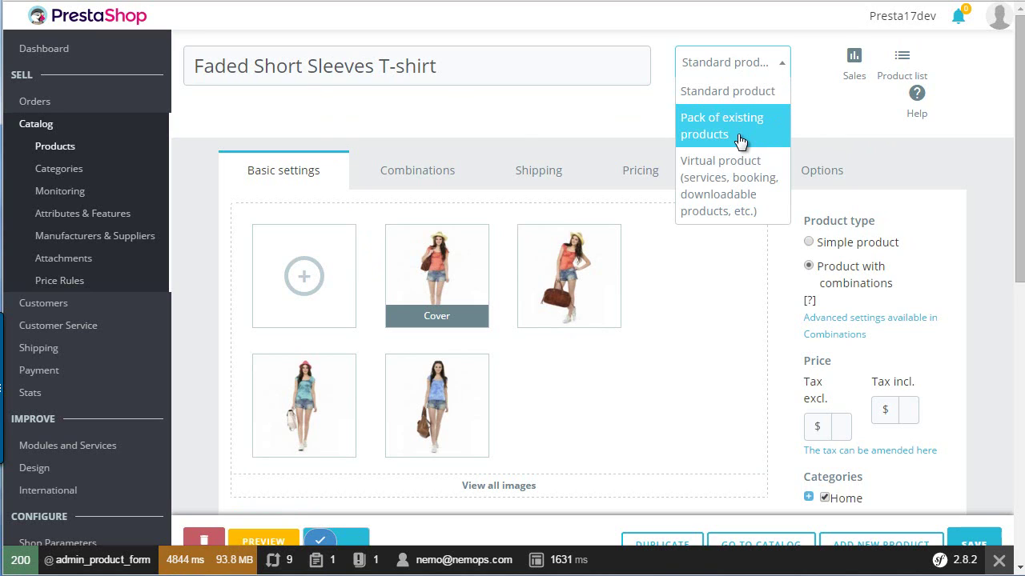
pyautogui.click(481, 121)
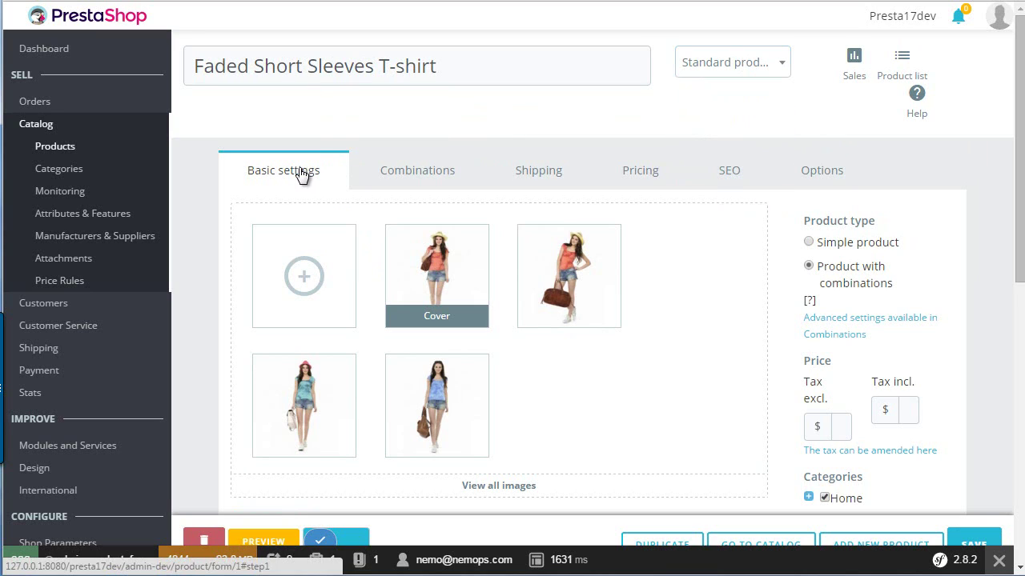
pyautogui.scroll(-1, 301, 175)
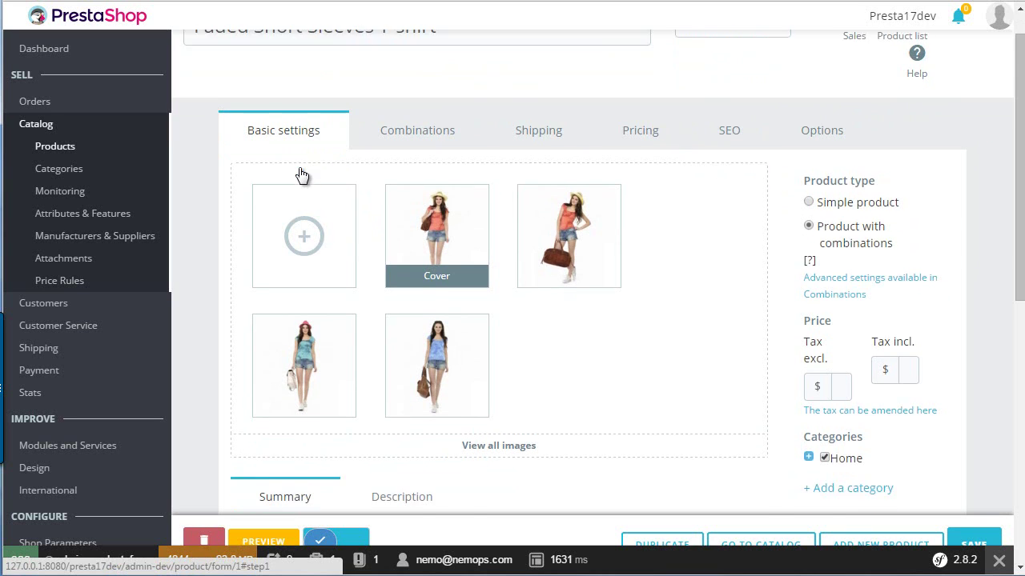
pyautogui.scroll(-1, 579, 301)
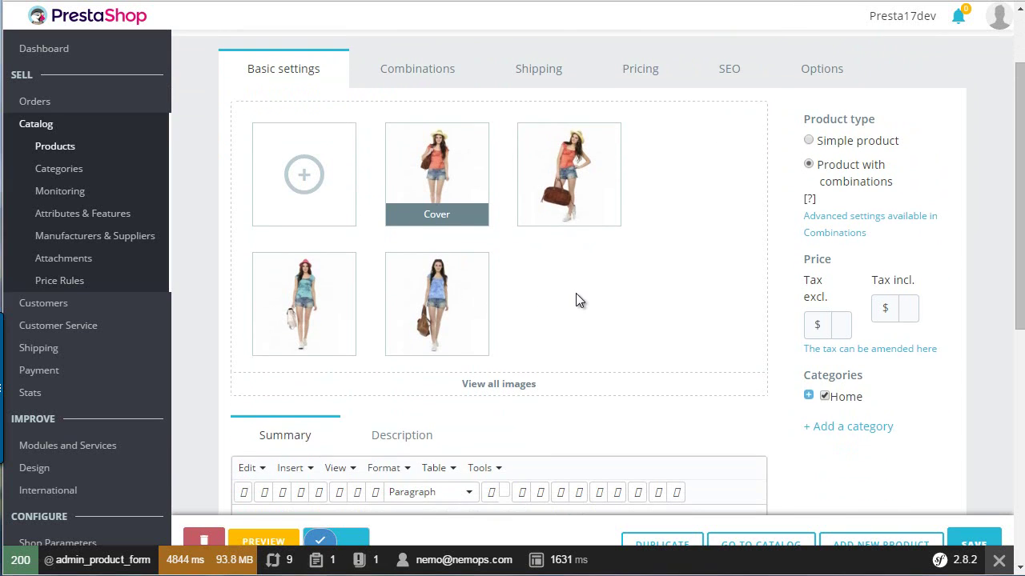
pyautogui.click(576, 295)
pyautogui.press('Escape')
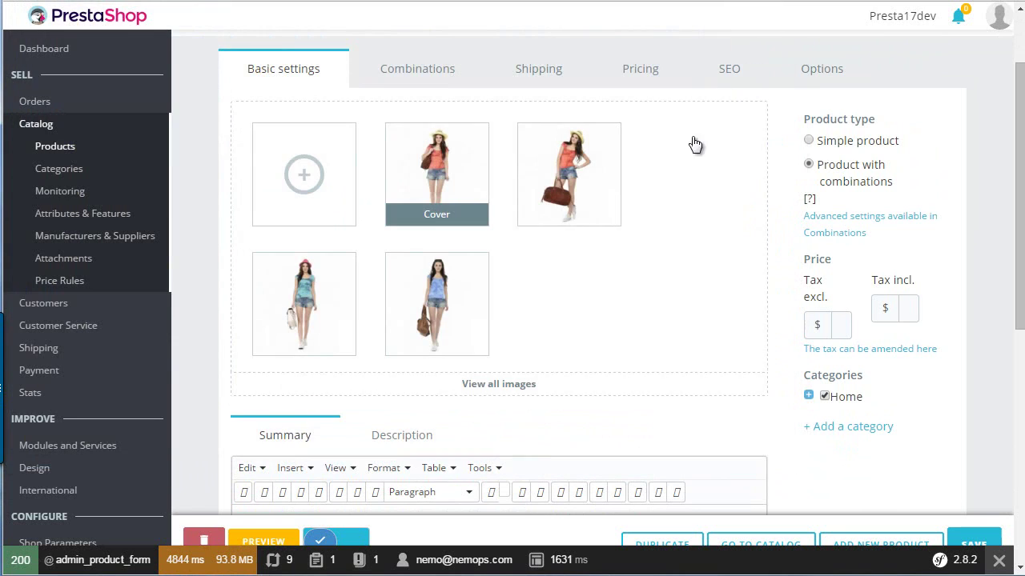
# Step: Show the product's short summary text and scroll the form
pyautogui.scroll(-2, 640, 199)
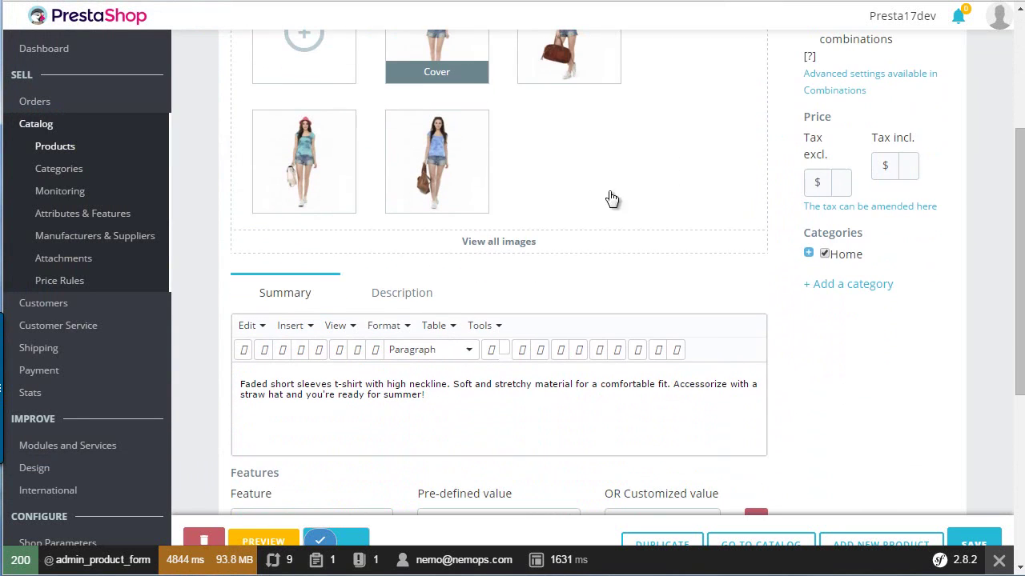
pyautogui.click(285, 293)
pyautogui.scroll(-3, 308, 292)
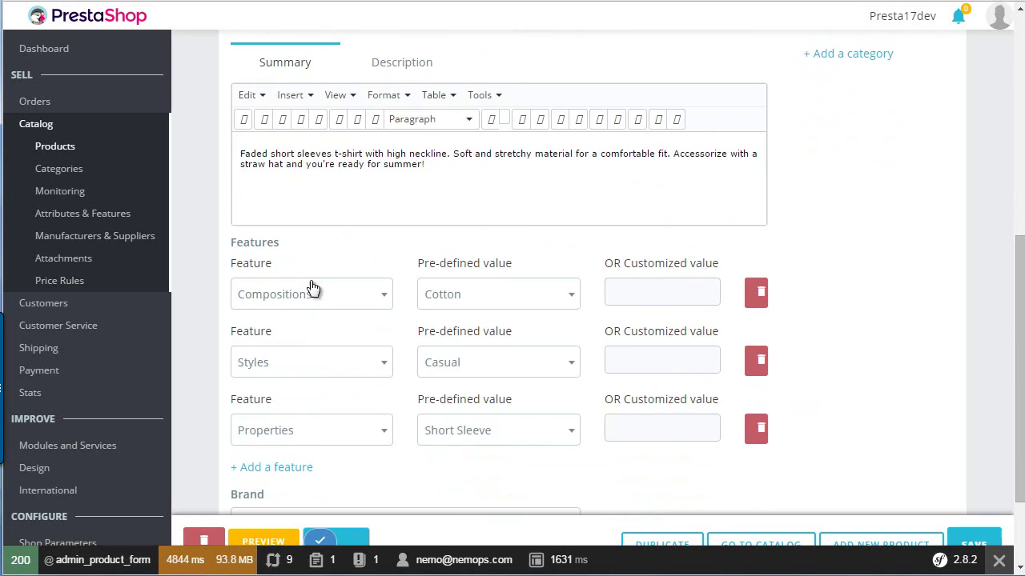
pyautogui.scroll(-2, 312, 240)
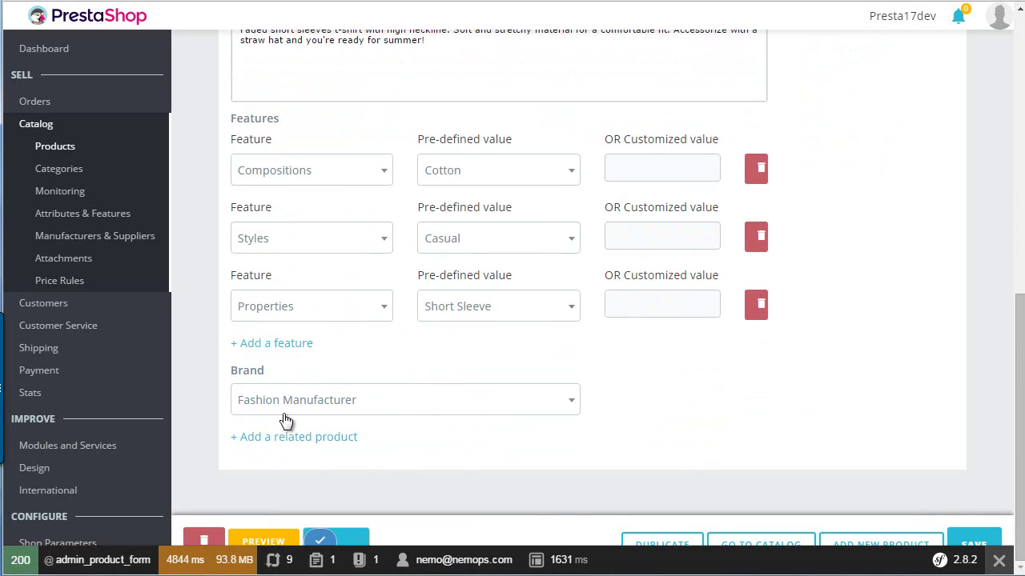
pyautogui.scroll(10, 480, 400)
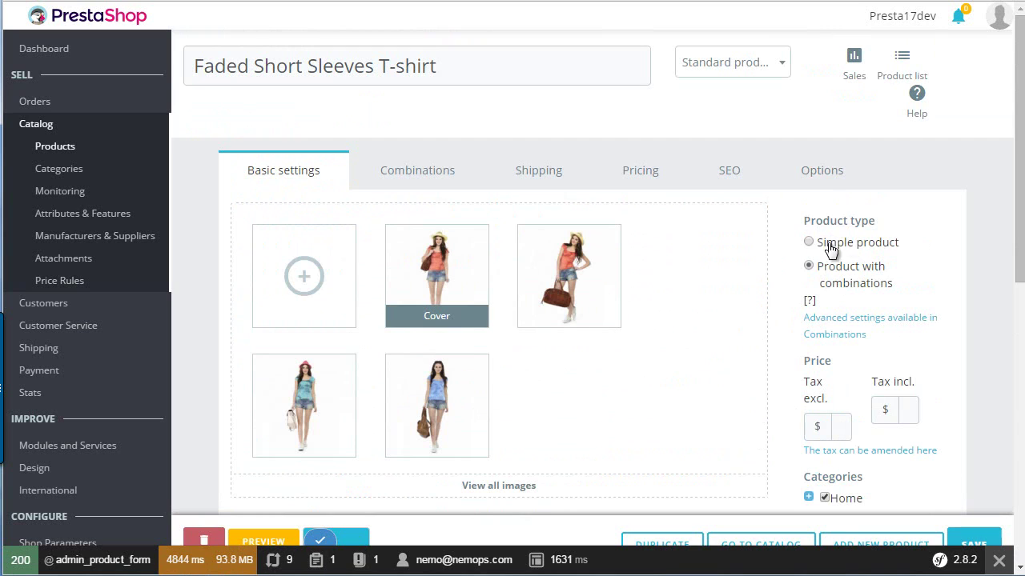
pyautogui.scroll(-1, 840, 240)
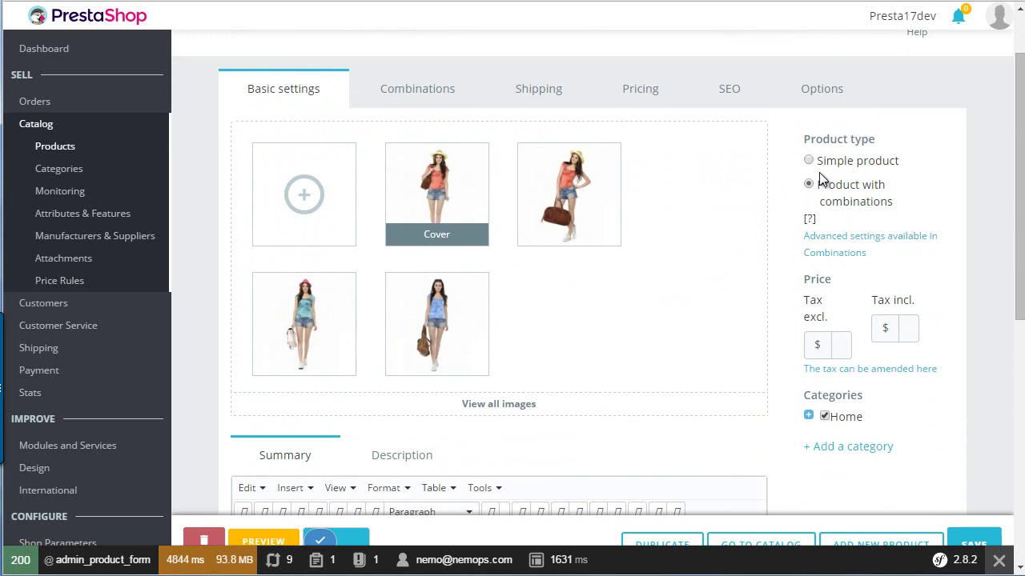
pyautogui.scroll(-1, 851, 206)
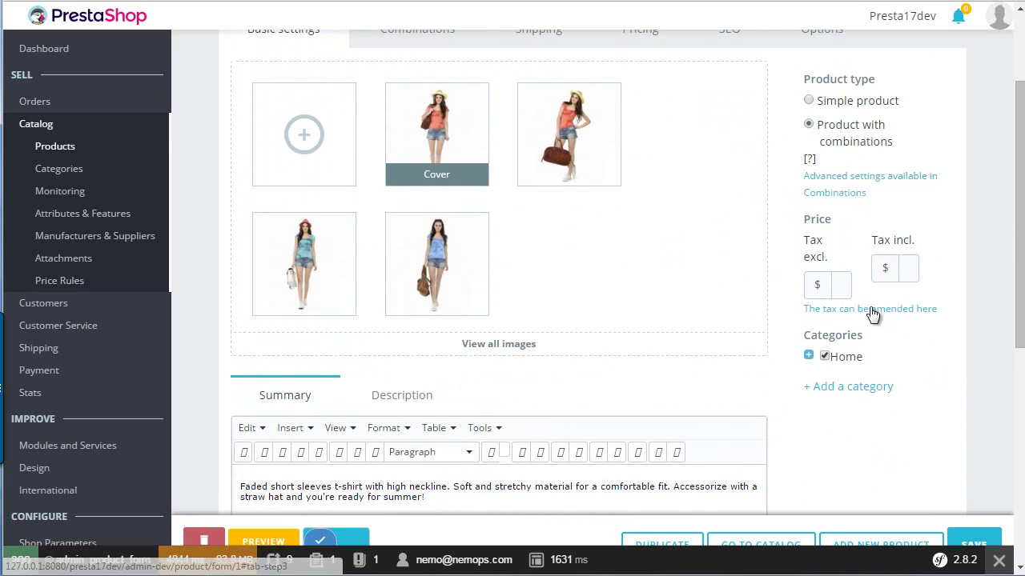
# Step: Enter 16 as the tax-excluded price
pyautogui.click(841, 285)
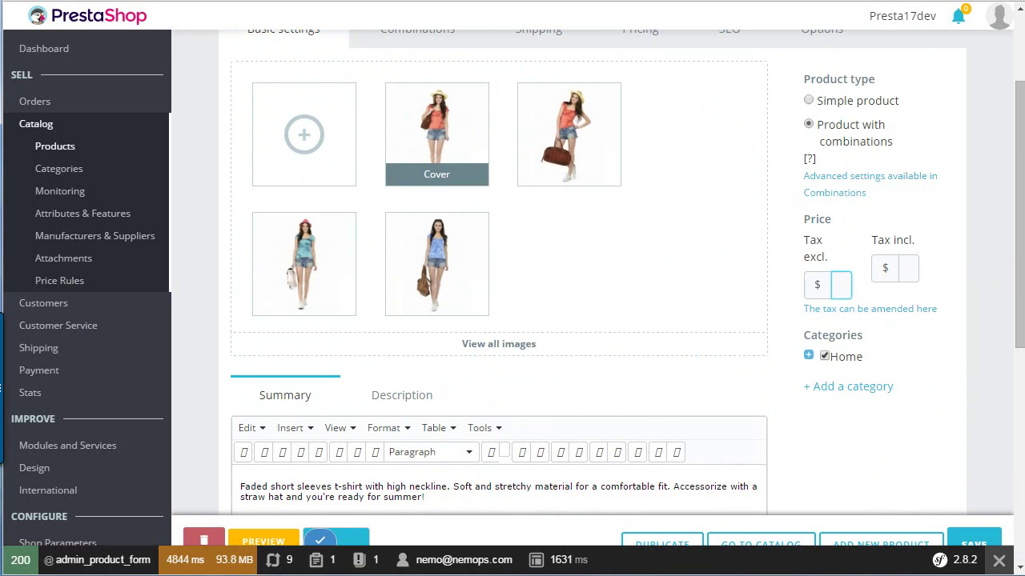
pyautogui.write('16')
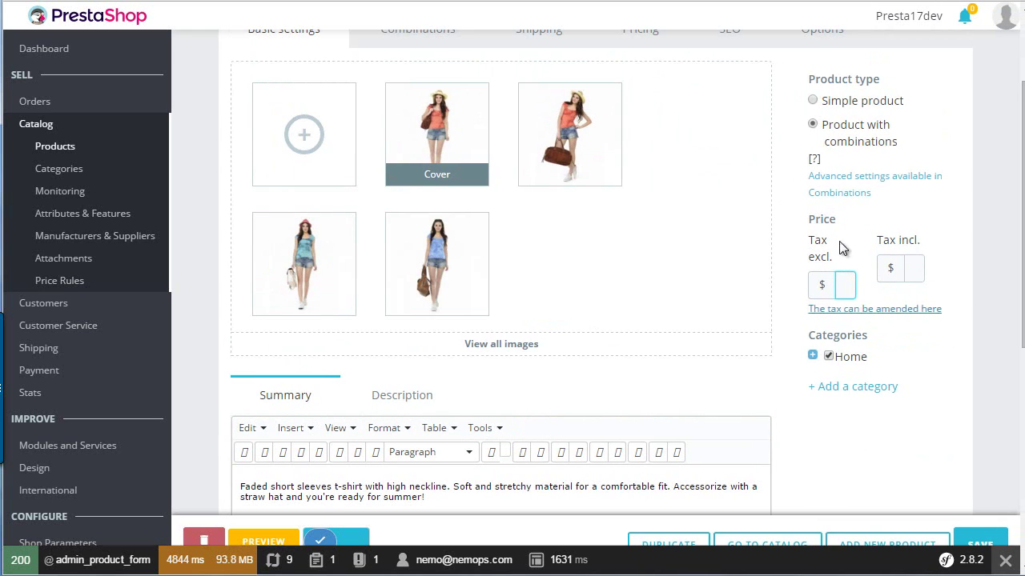
pyautogui.scroll(2, 858, 389)
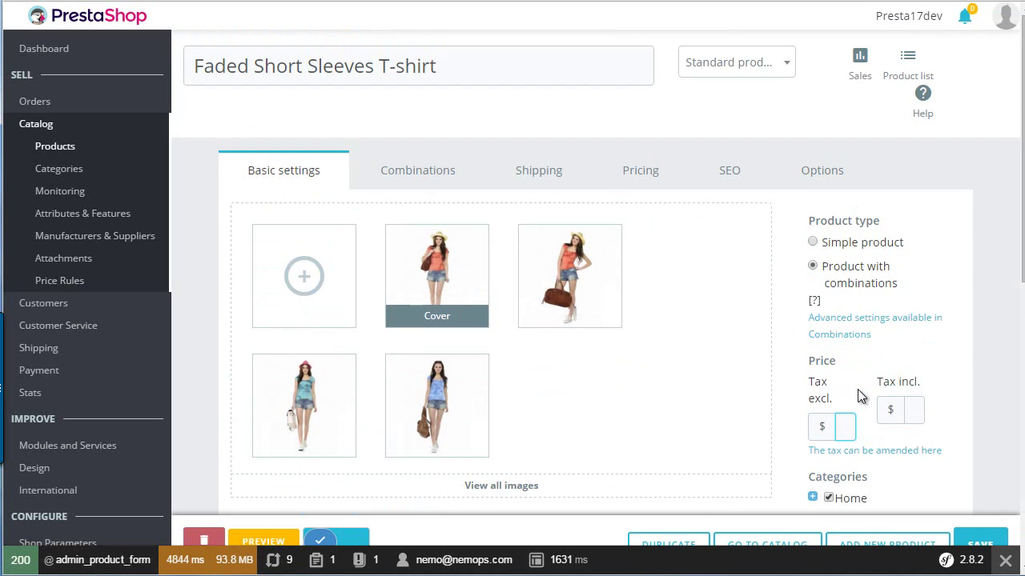
# Step: In Combinations, add Size : 35 and Color : Grey as new combination attributes
pyautogui.click(424, 176)
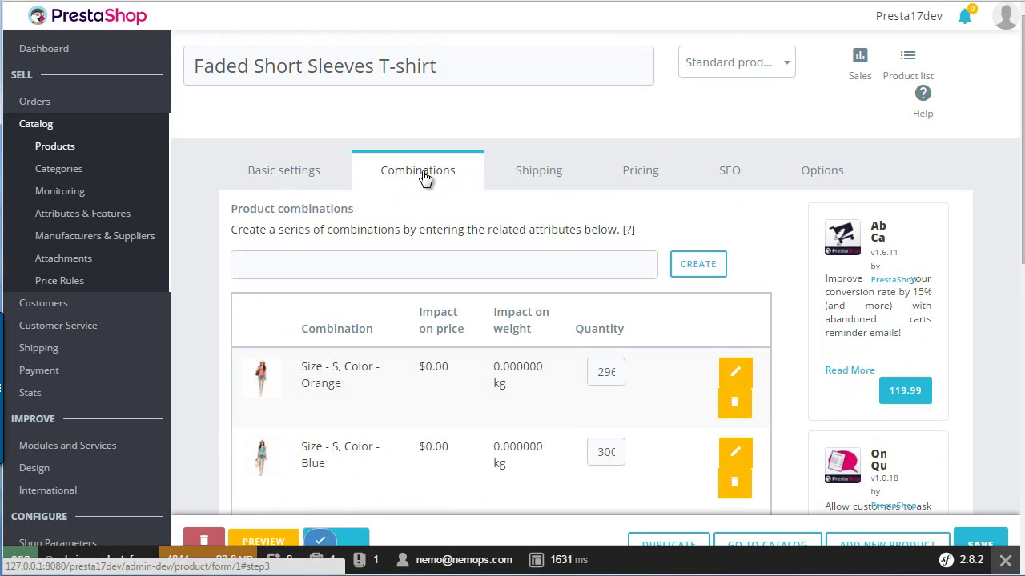
pyautogui.scroll(-1, 424, 176)
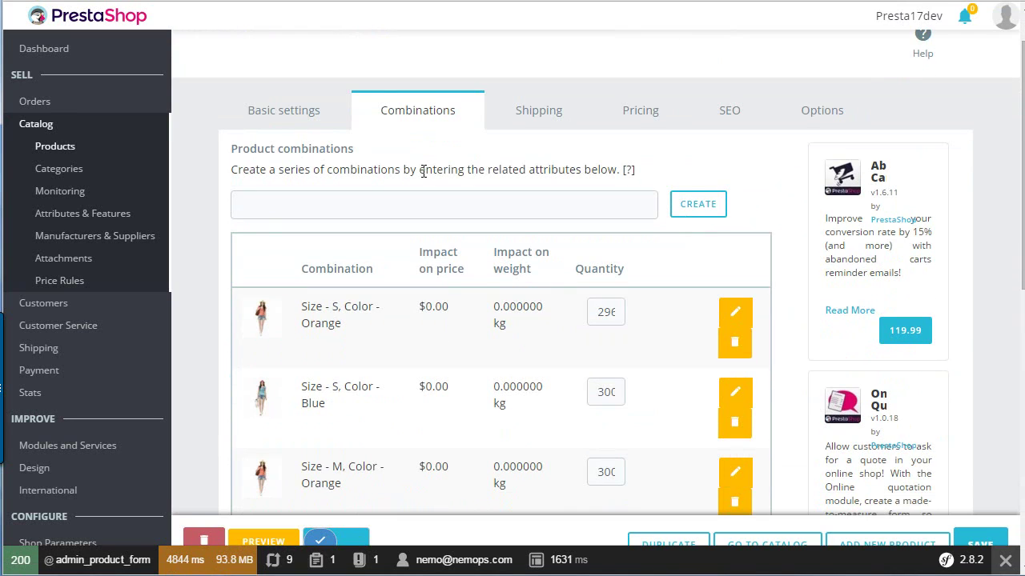
pyautogui.click(312, 212)
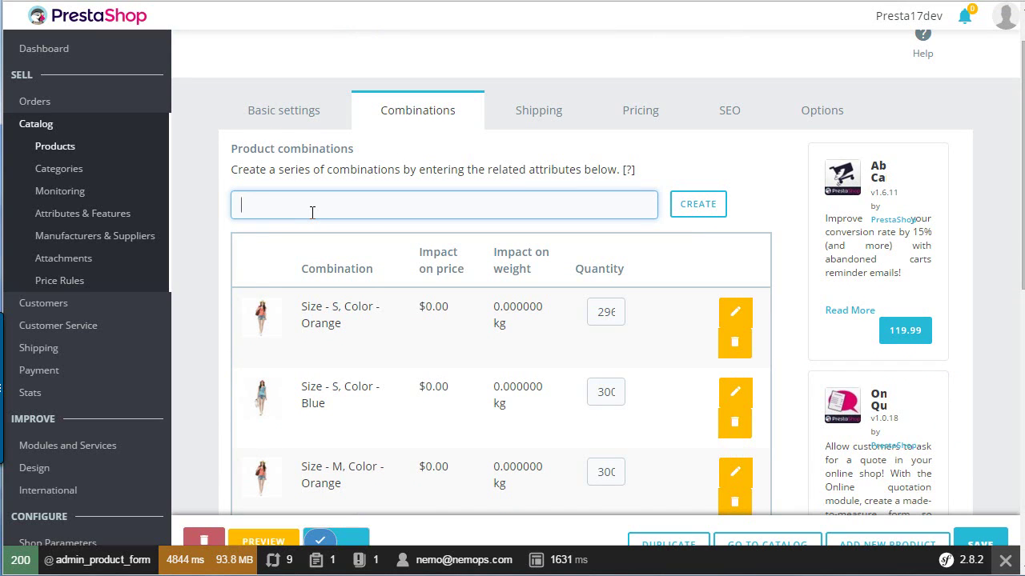
pyautogui.write('Siz')
pyautogui.press('Down')
pyautogui.press('Down')
pyautogui.press('Down')
pyautogui.press('Return')
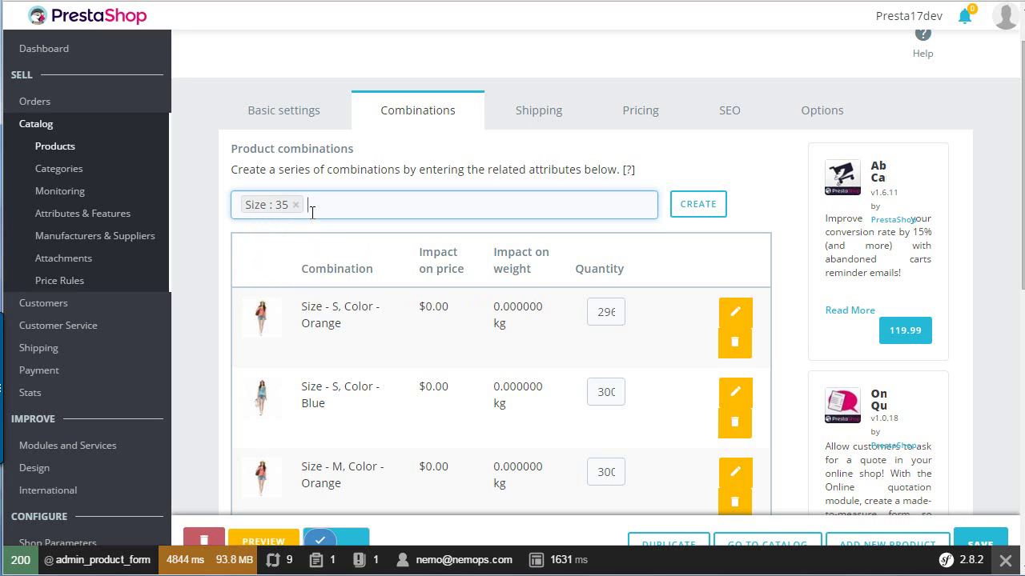
pyautogui.write('color')
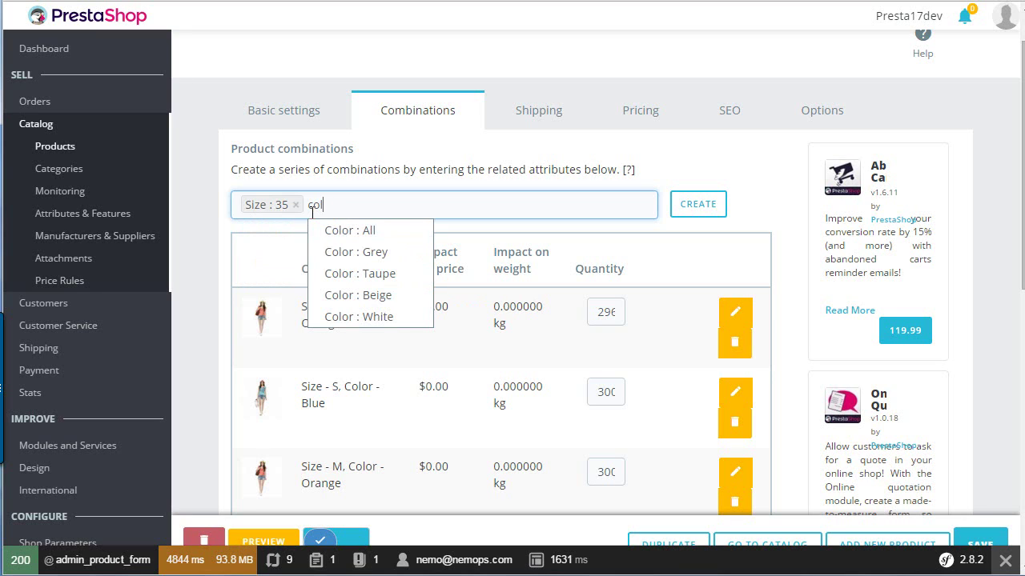
pyautogui.press('Down')
pyautogui.press('Down')
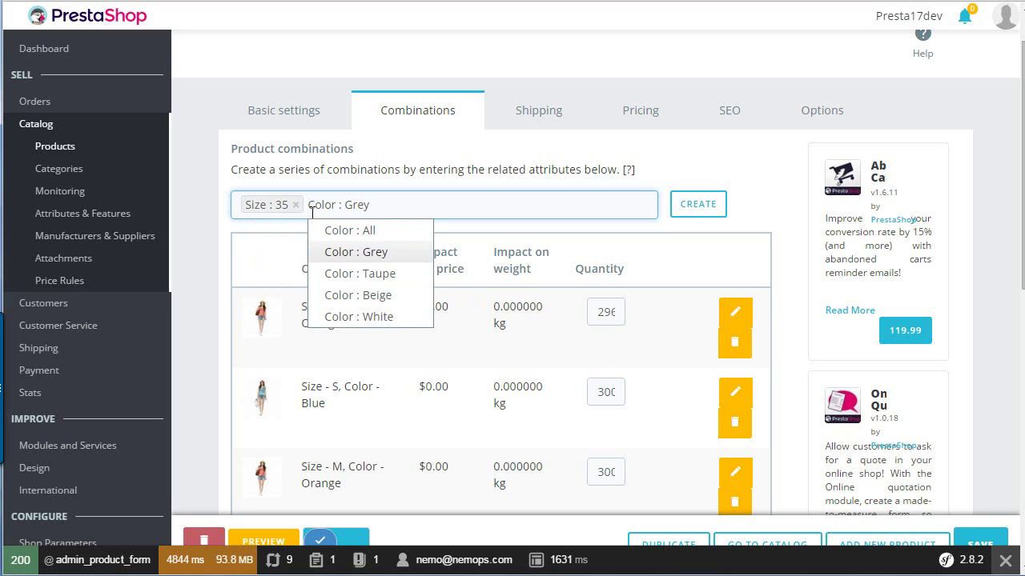
pyautogui.press('Return')
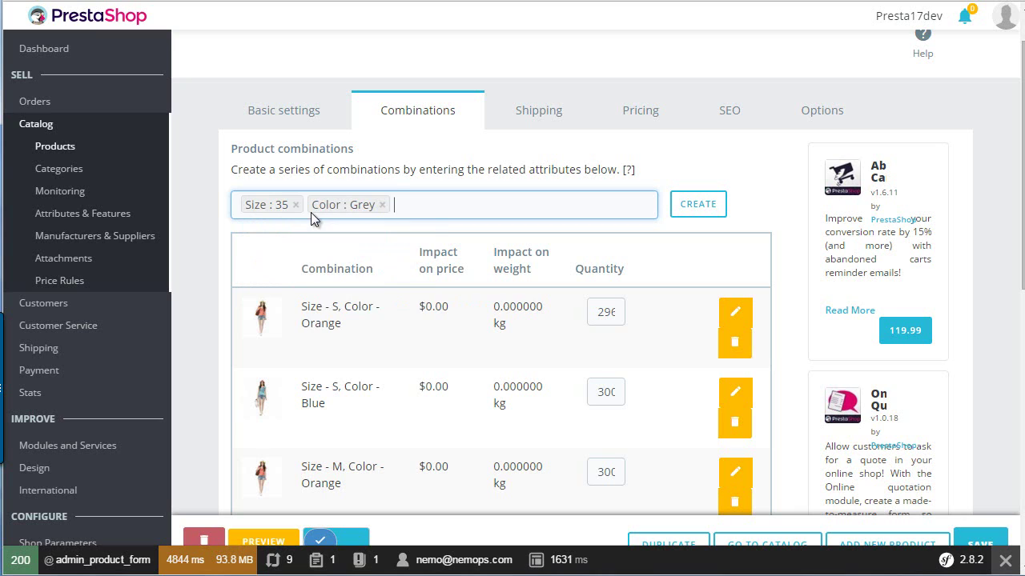
# Step: Generate the Size 35, Grey combination and scroll to its new row
pyautogui.click(690, 205)
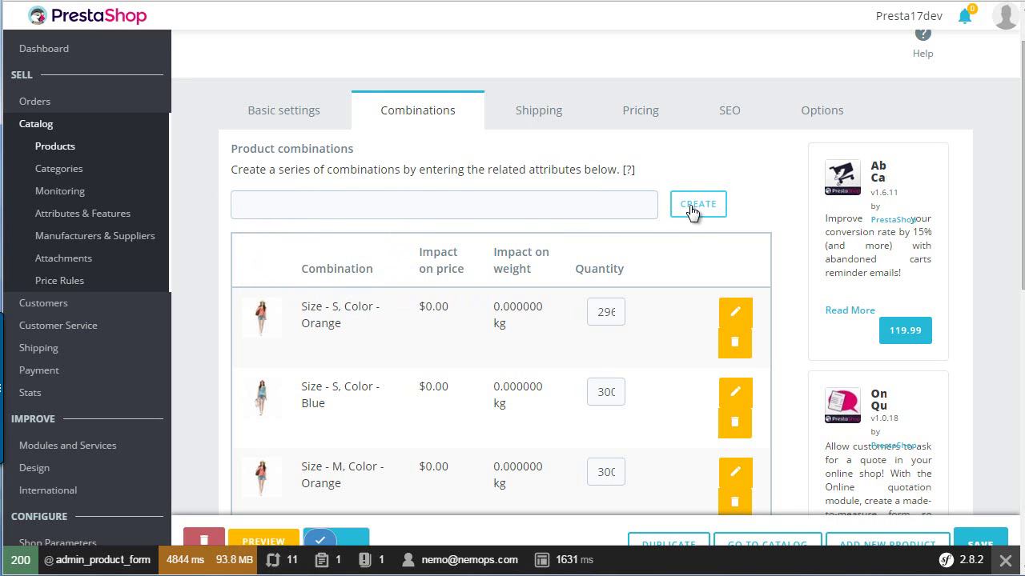
pyautogui.scroll(-7, 690, 205)
pyautogui.scroll(7, 689, 205)
pyautogui.scroll(1, 688, 207)
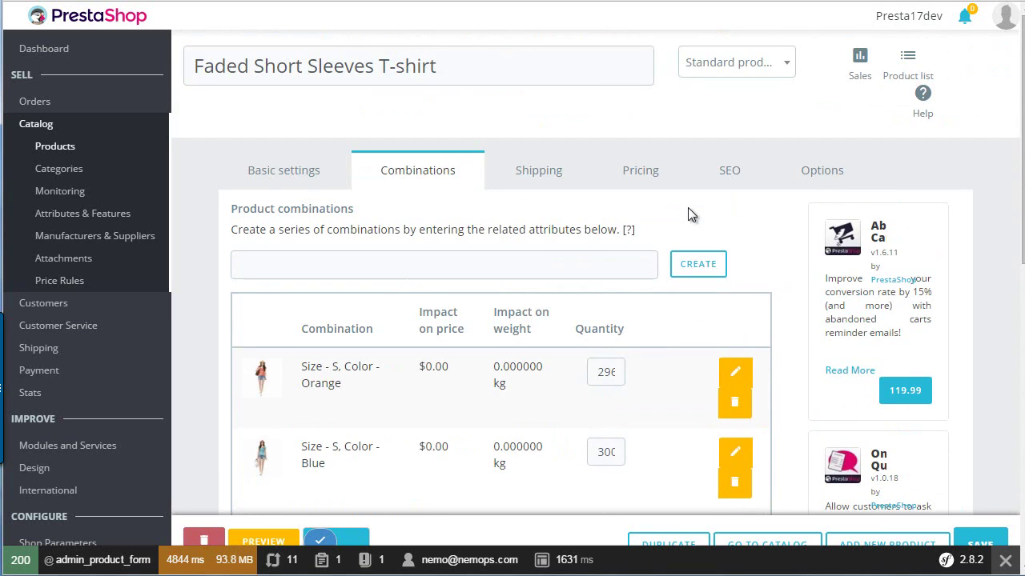
pyautogui.scroll(-2, 687, 207)
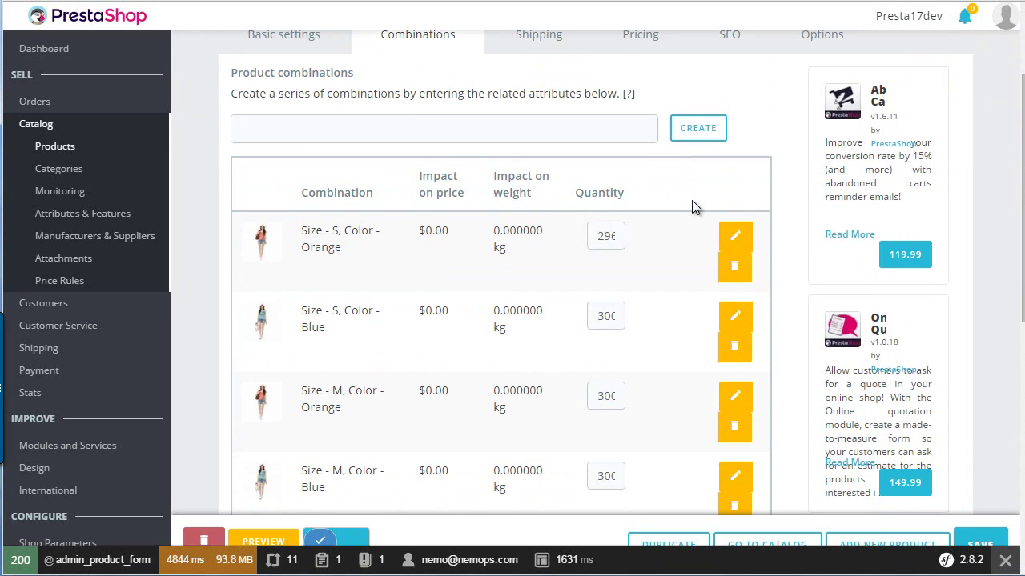
pyautogui.scroll(-5, 692, 200)
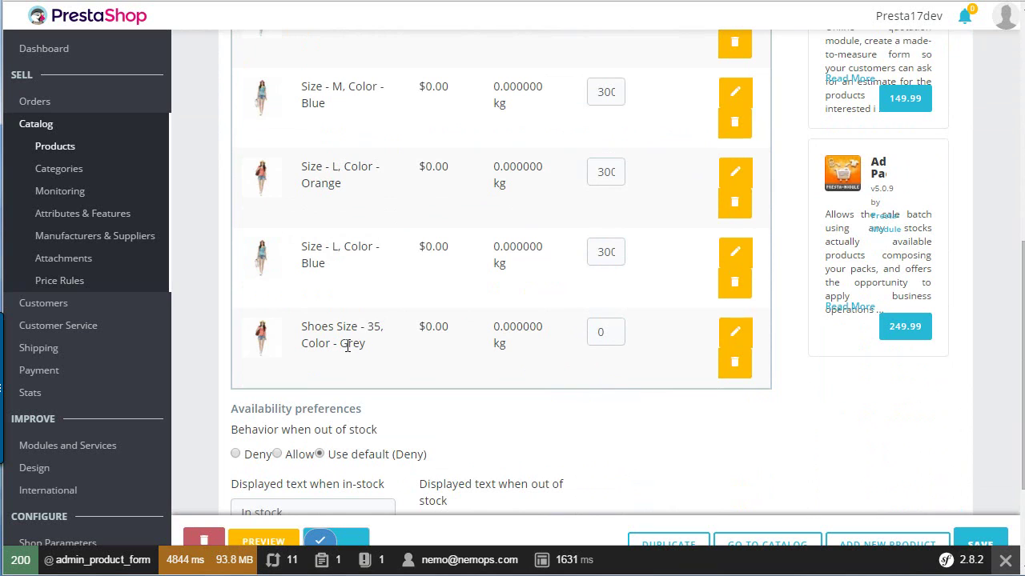
# Step: Open the Shoes Size 35, Grey combination's details, then return to the product
pyautogui.click(736, 337)
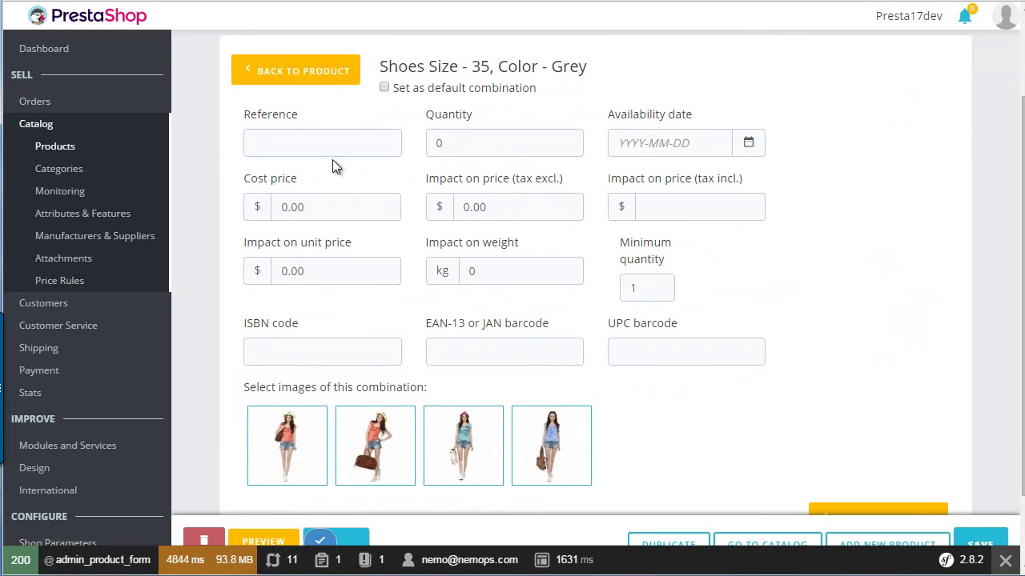
pyautogui.click(316, 74)
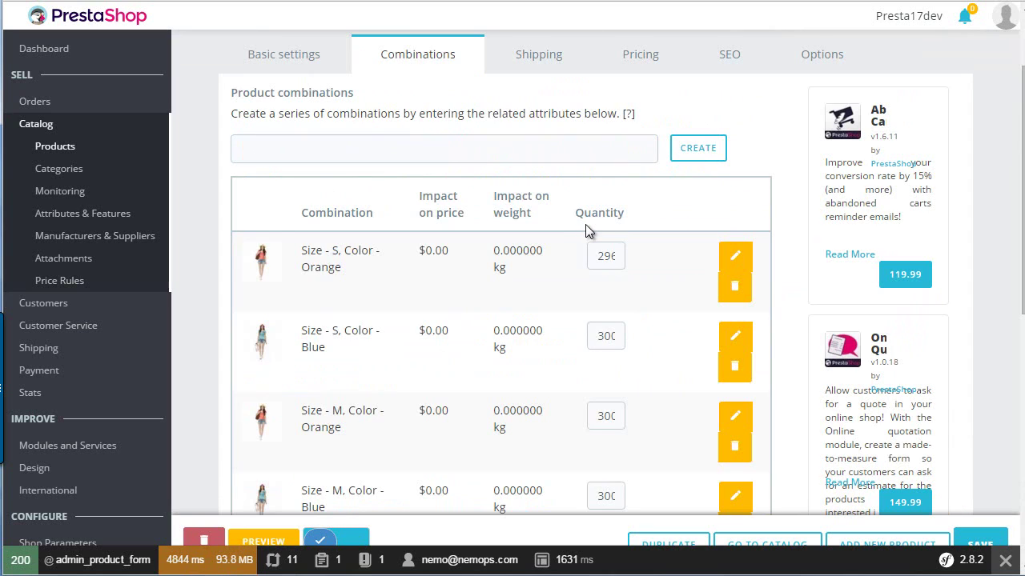
pyautogui.scroll(-1, 585, 224)
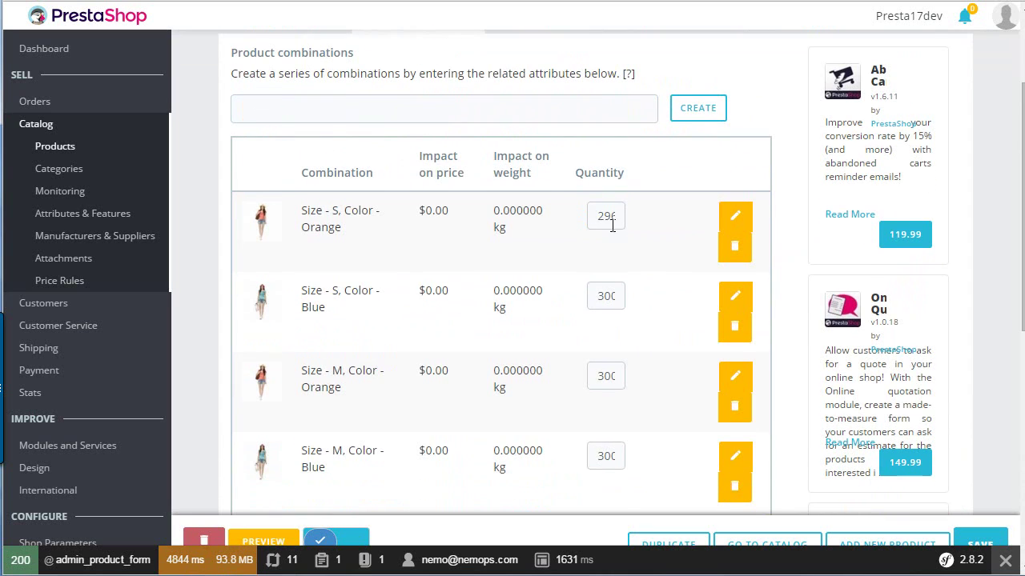
# Step: Change the first combination's quantity from 296 to 222 and save the product
pyautogui.click(605, 216)
pyautogui.doubleClick(605, 215)
pyautogui.write('222')
pyautogui.click(980, 544)
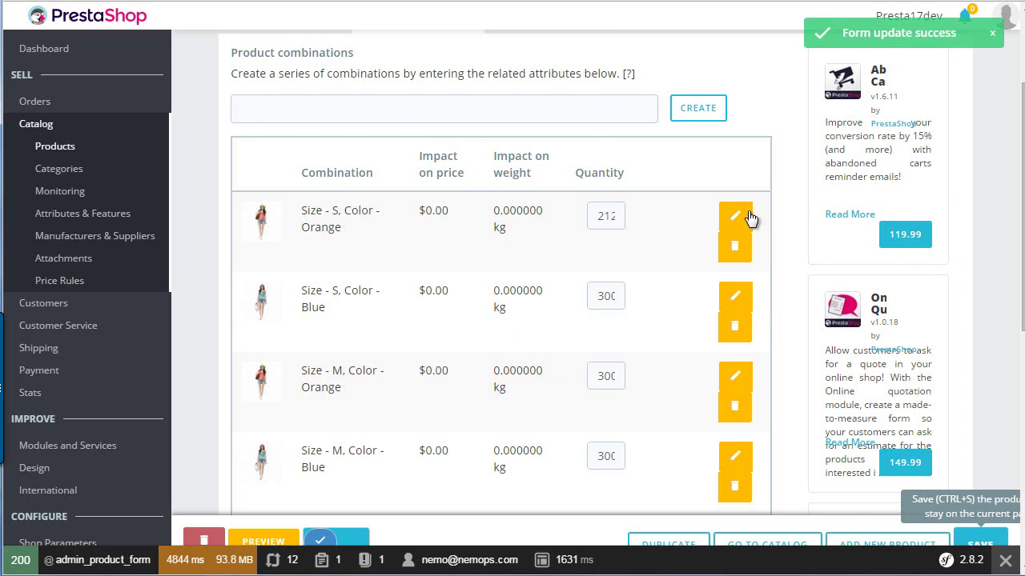
pyautogui.scroll(-7, 606, 181)
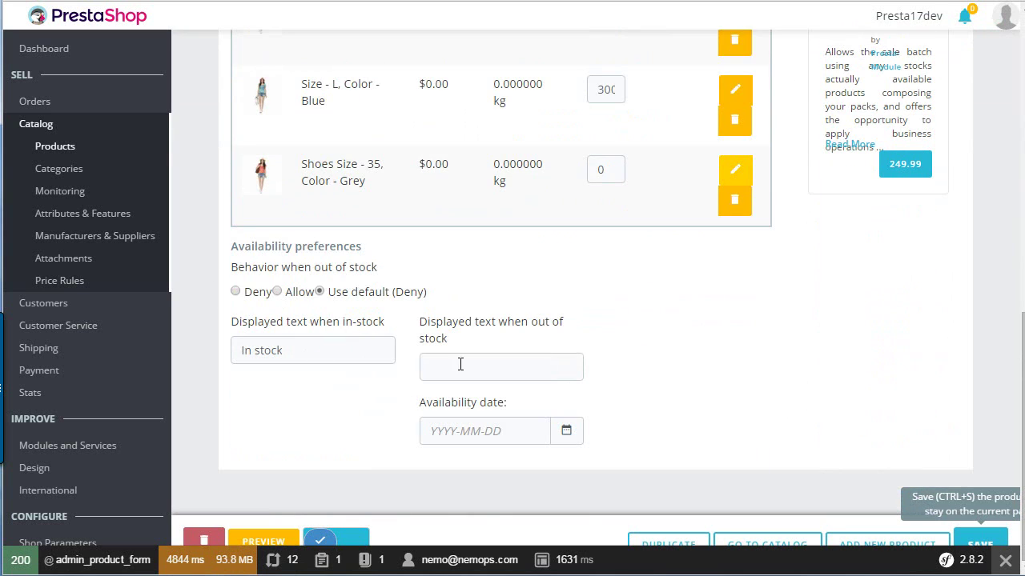
pyautogui.scroll(10, 318, 356)
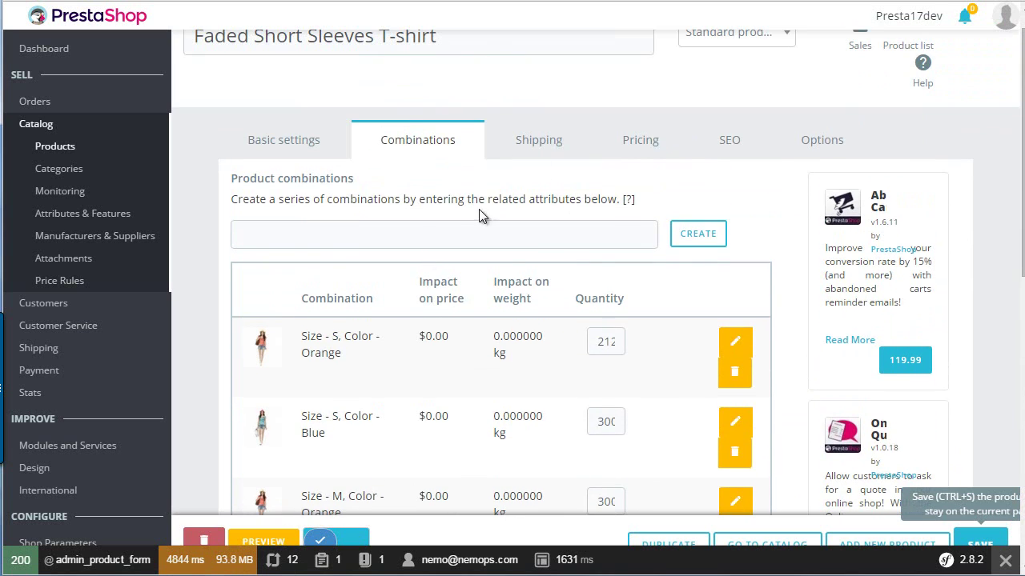
# Step: View shipping, then append 111 to the pre-tax retail price, making it 16.51111
pyautogui.click(556, 144)
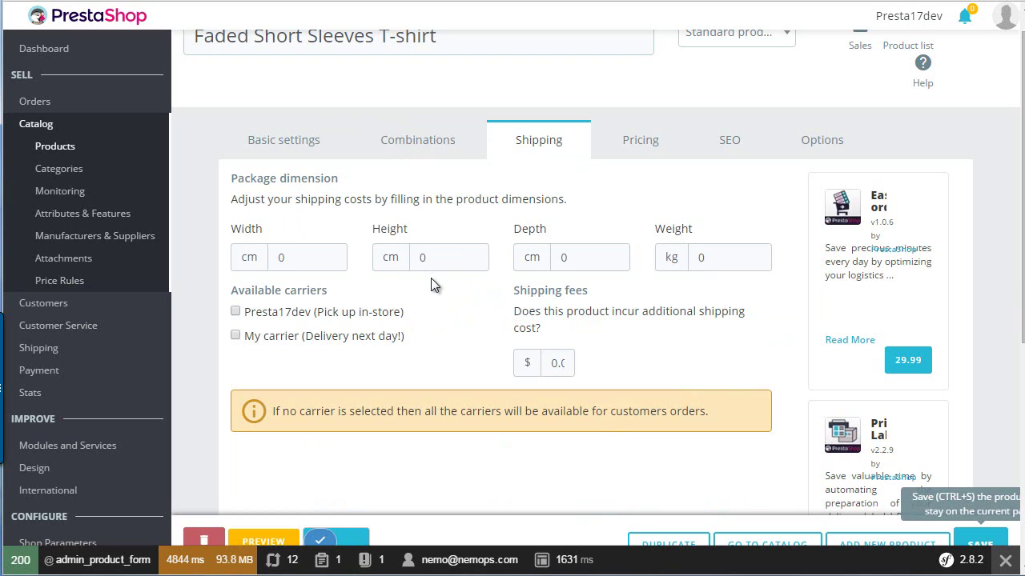
pyautogui.click(635, 148)
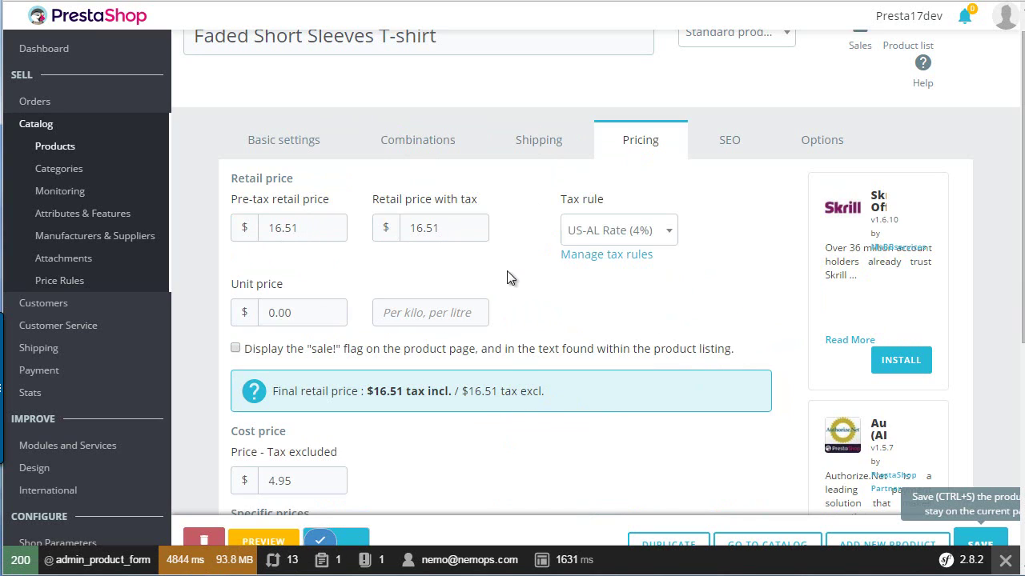
pyautogui.click(314, 229)
pyautogui.write('111')
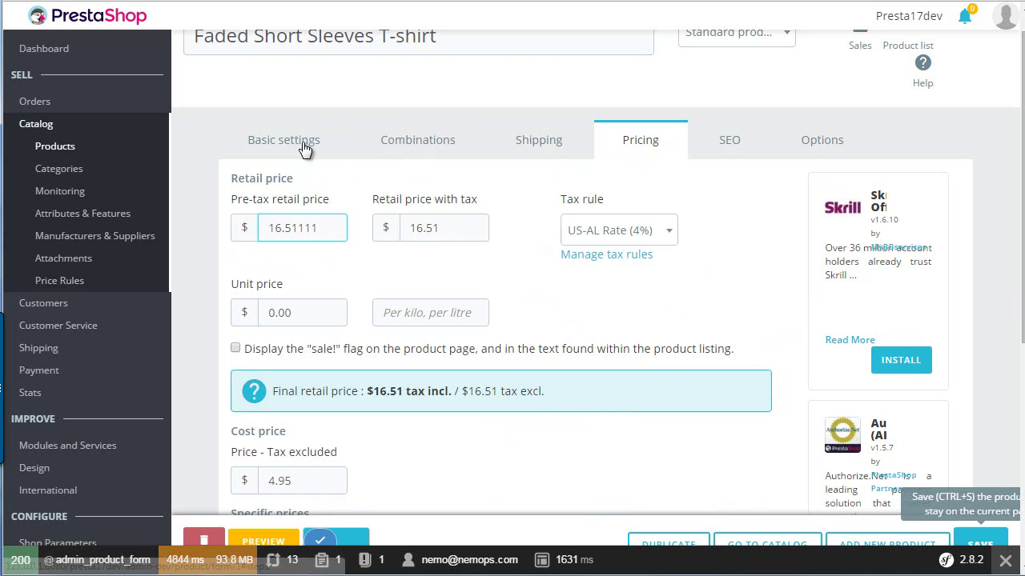
# Step: Check Basic settings, return to Pricing and start adding a specific price
pyautogui.click(305, 145)
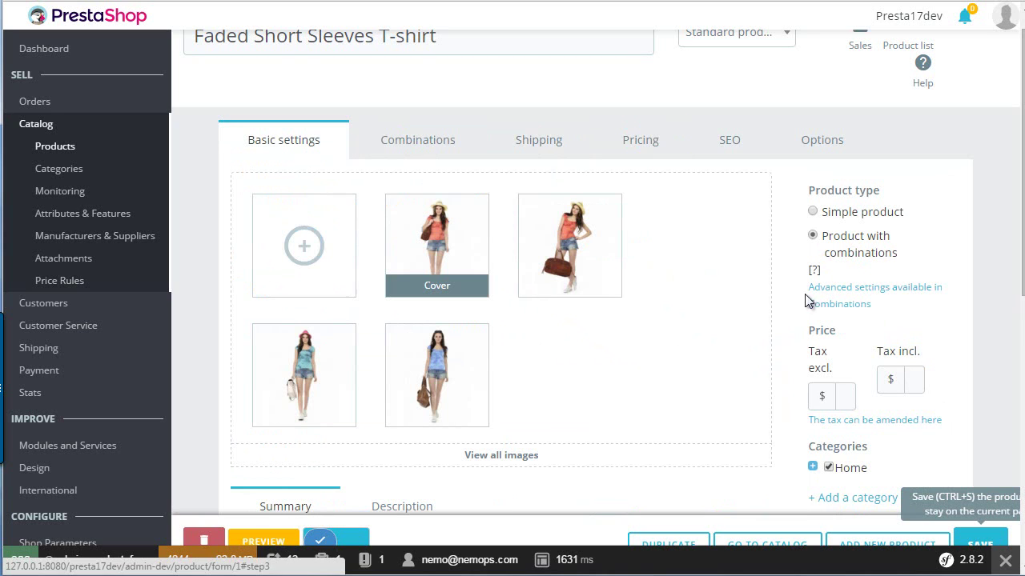
pyautogui.click(637, 141)
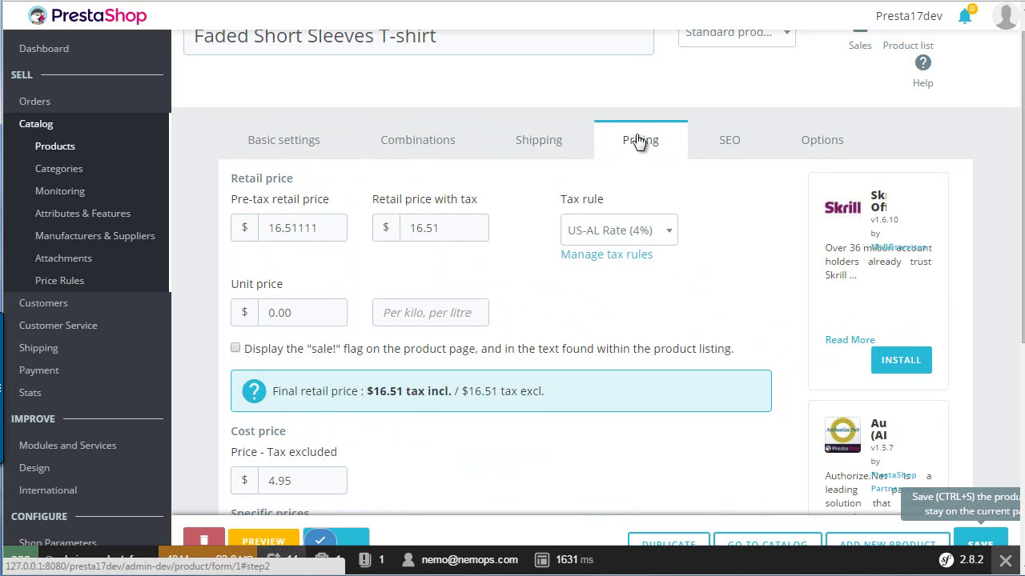
pyautogui.scroll(-5, 635, 161)
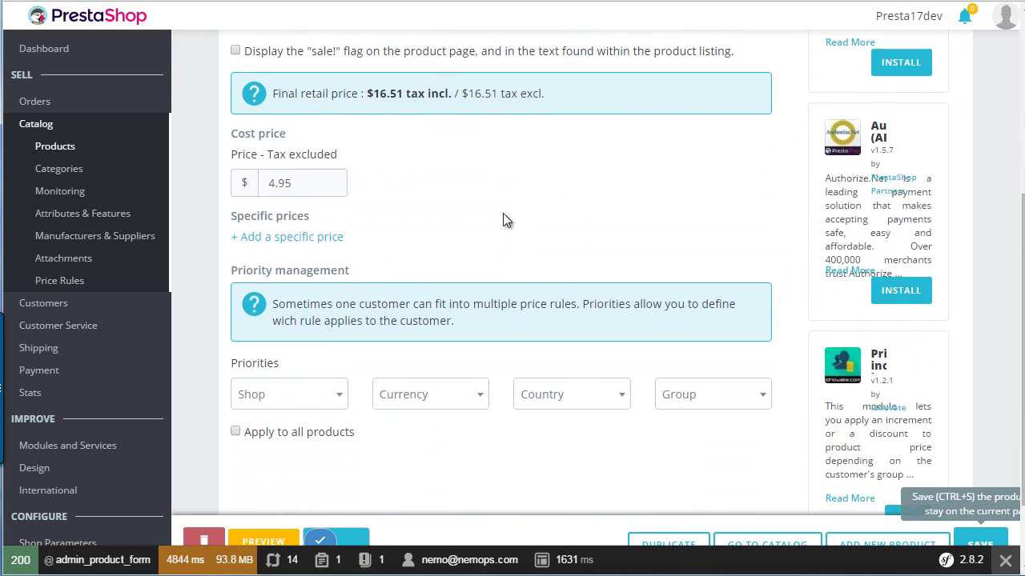
pyautogui.scroll(5, 658, 336)
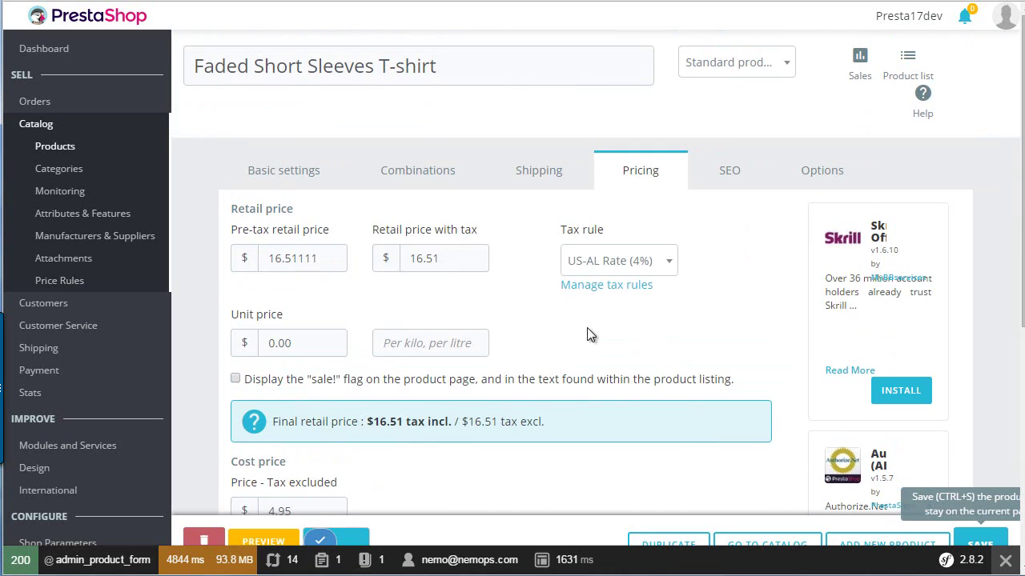
pyautogui.scroll(-5, 393, 274)
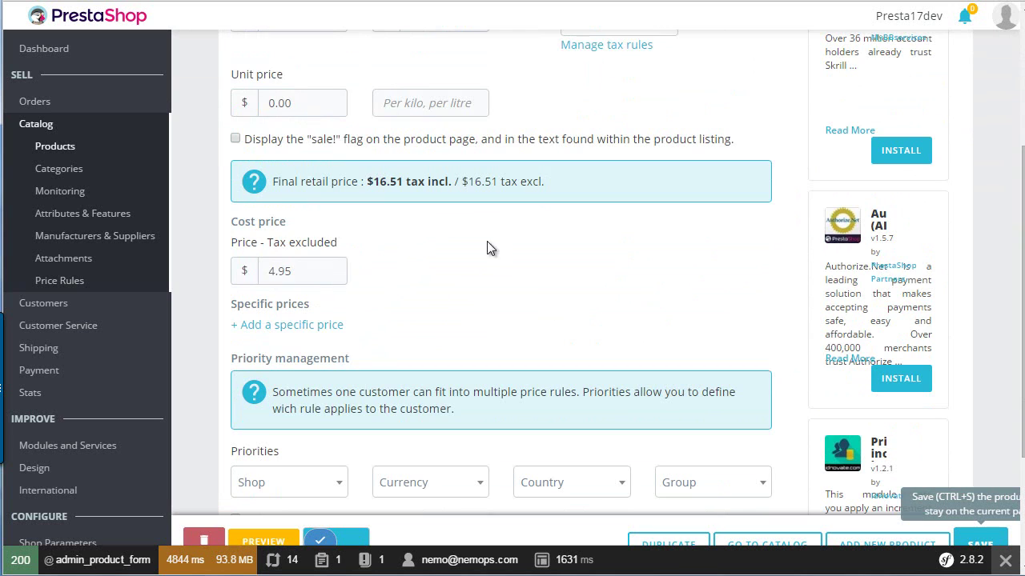
pyautogui.click(308, 203)
pyautogui.scroll(6, 463, 259)
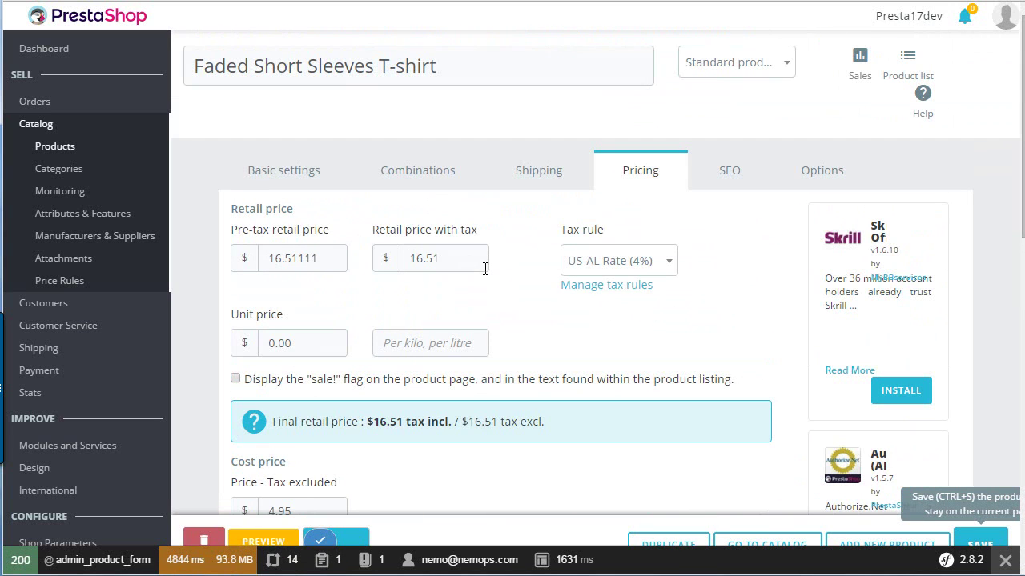
# Step: Look over the T-shirt product's SEO settings
pyautogui.click(729, 170)
pyautogui.scroll(-5, 472, 324)
pyautogui.scroll(5, 482, 330)
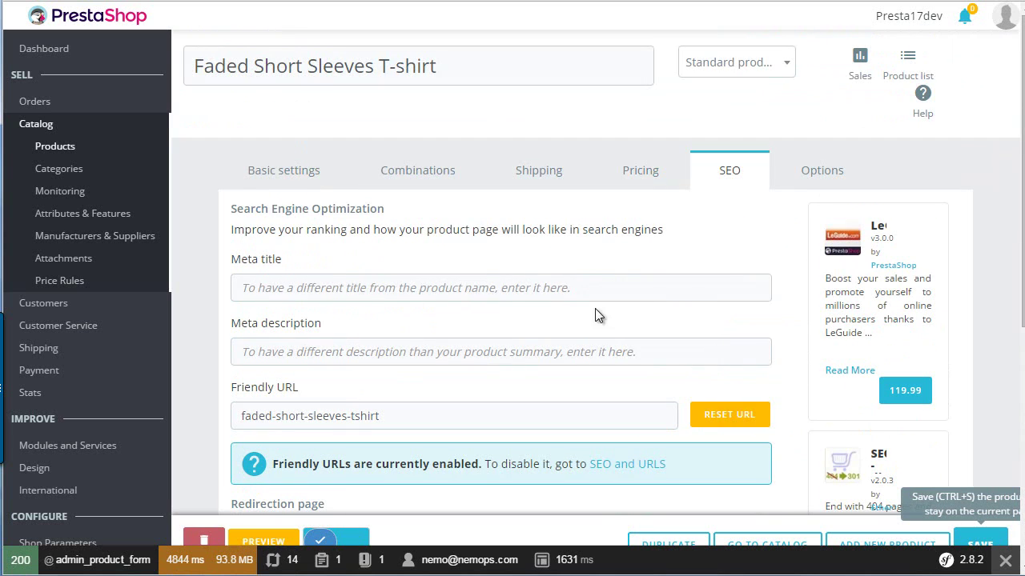
# Step: Browse the Options tab down to reference demo_1, no attachments, and Fashion Supplier as default supplier
pyautogui.click(805, 174)
pyautogui.scroll(-1, 561, 255)
pyautogui.scroll(-4, 561, 254)
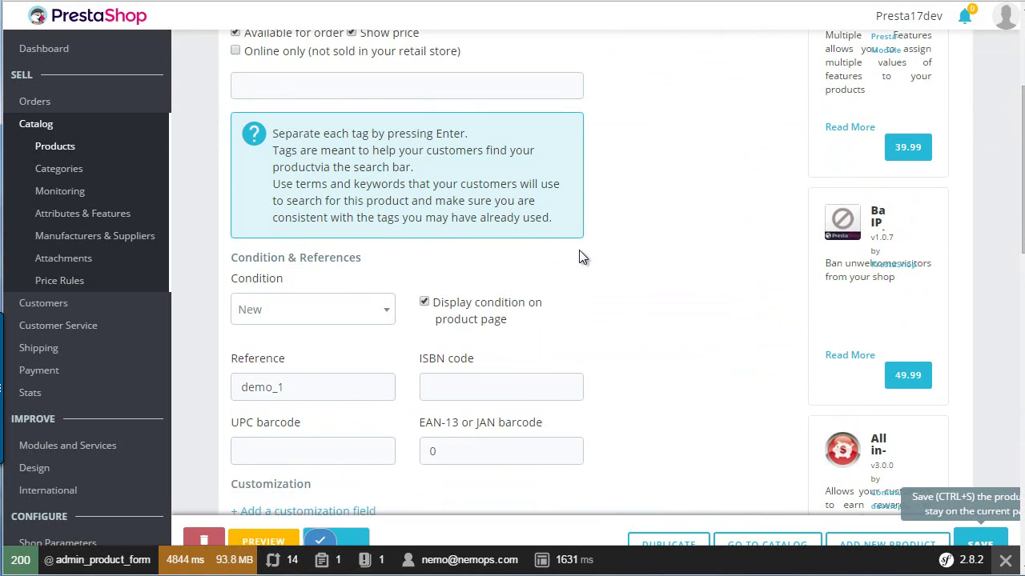
pyautogui.scroll(-10, 738, 231)
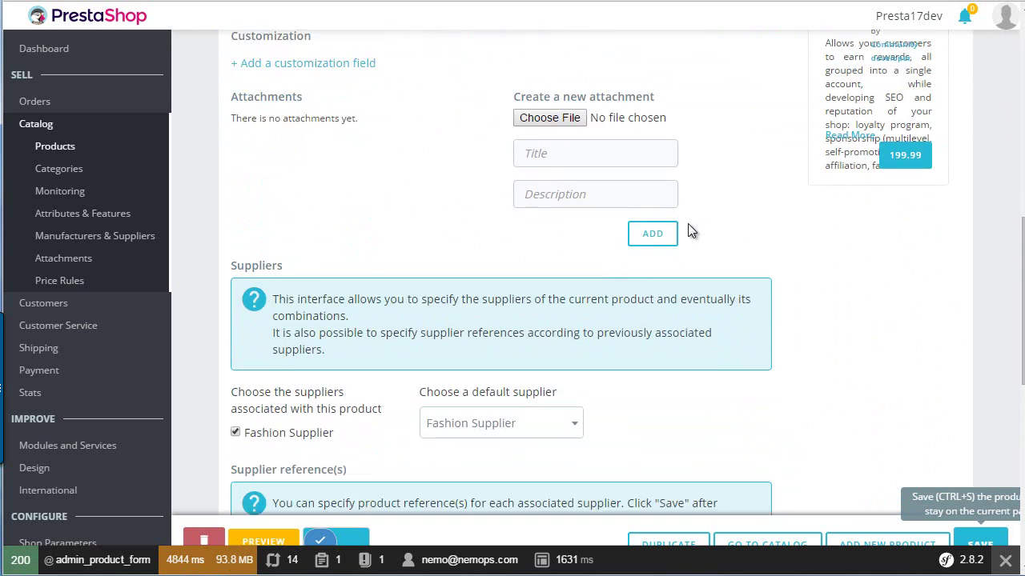
pyautogui.scroll(10, 731, 291)
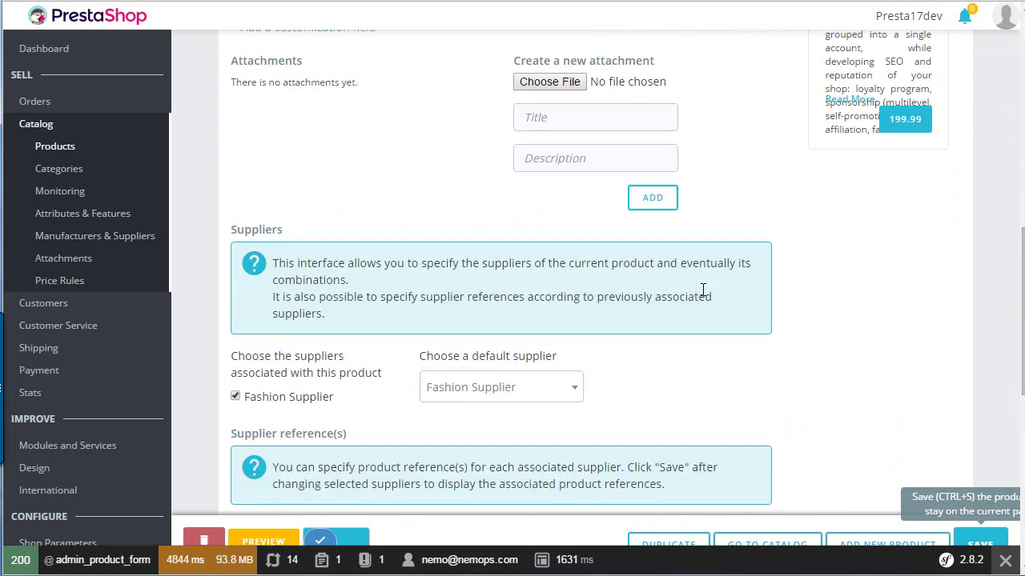